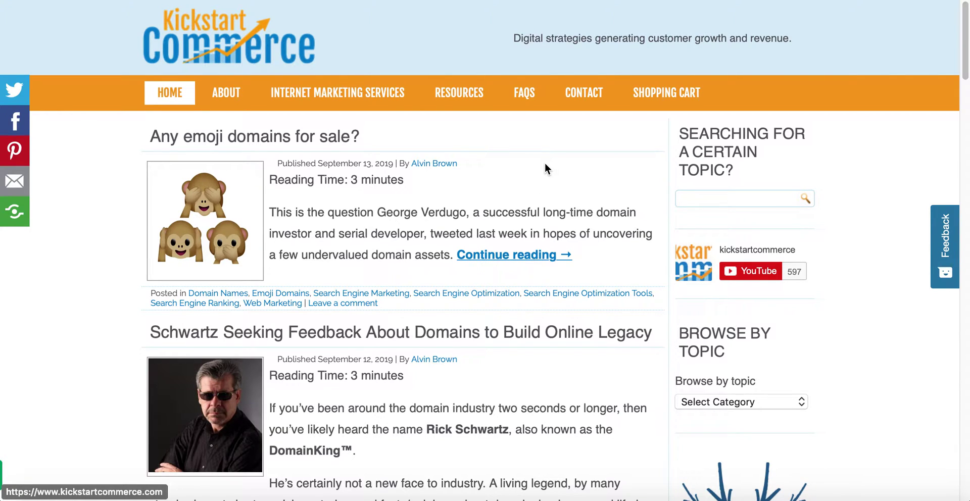
Read the Boxzilla plugin's details and installation features, then switch to the Local SSI home page.
{"action": "left_click", "coordinate": [554, 1]}
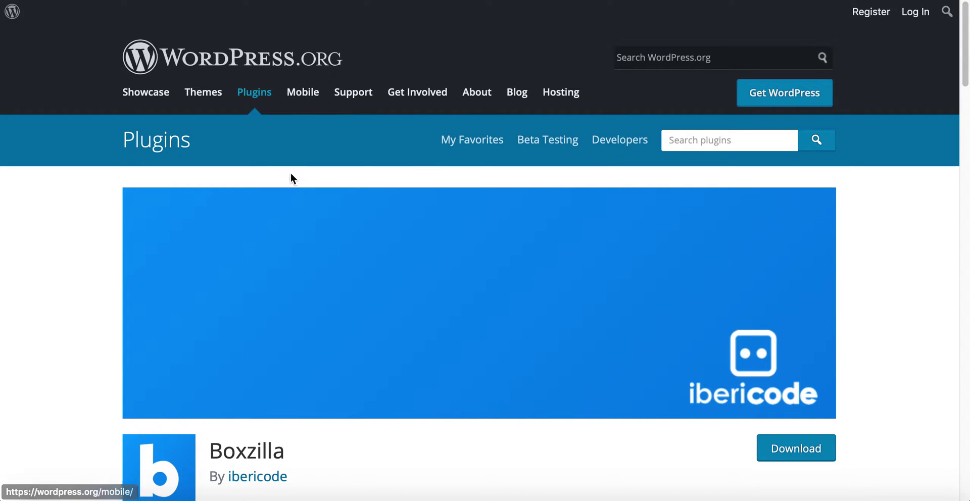
{"action": "scroll", "coordinate": [312, 214], "scroll_direction": "down", "scroll_amount": 2}
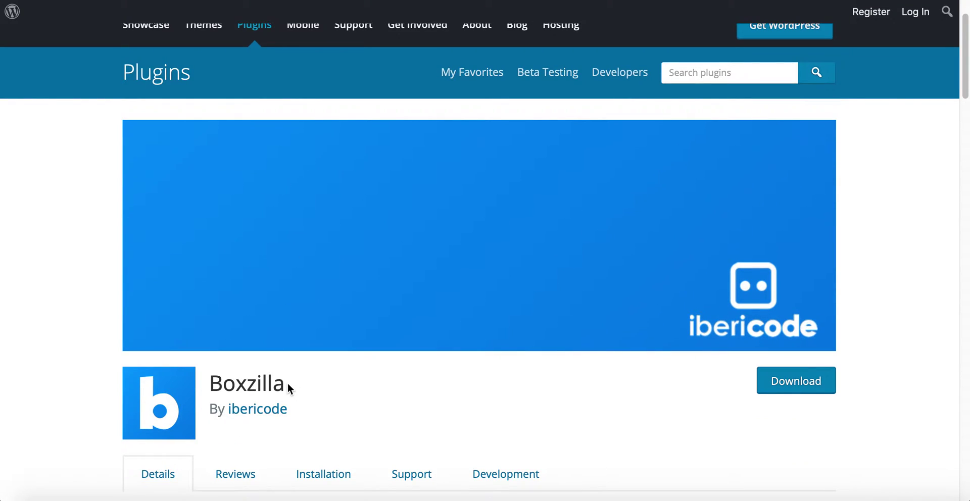
{"action": "scroll", "coordinate": [288, 388], "scroll_direction": "down", "scroll_amount": 2}
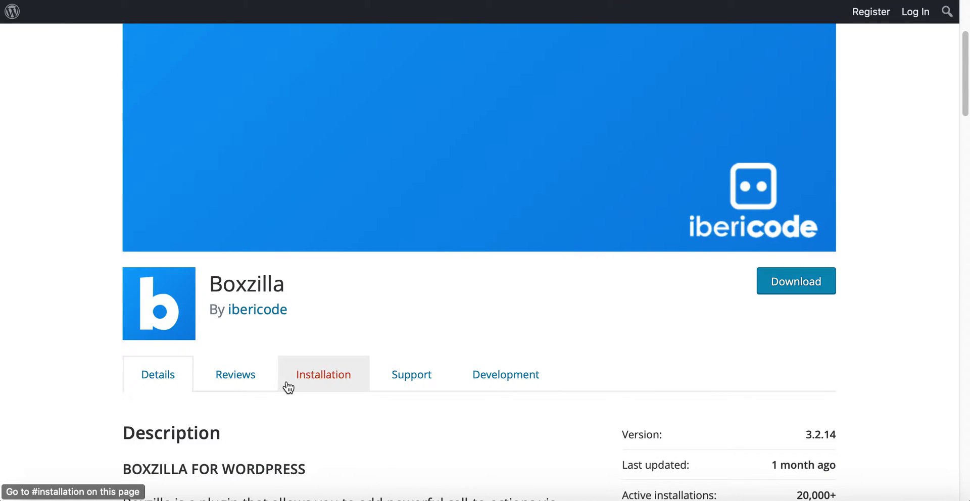
{"action": "left_click", "coordinate": [288, 386]}
{"action": "scroll", "coordinate": [287, 387], "scroll_direction": "down", "scroll_amount": 3}
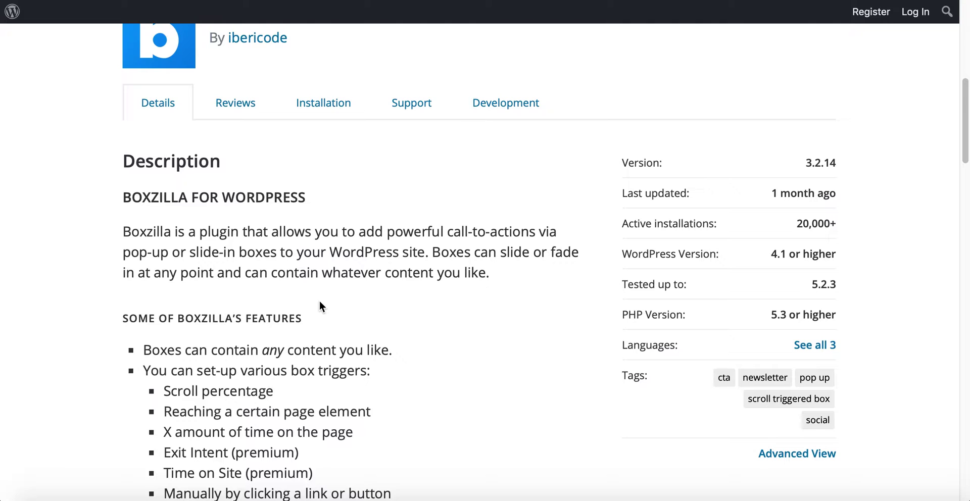
{"action": "scroll", "coordinate": [314, 283], "scroll_direction": "down", "scroll_amount": 3}
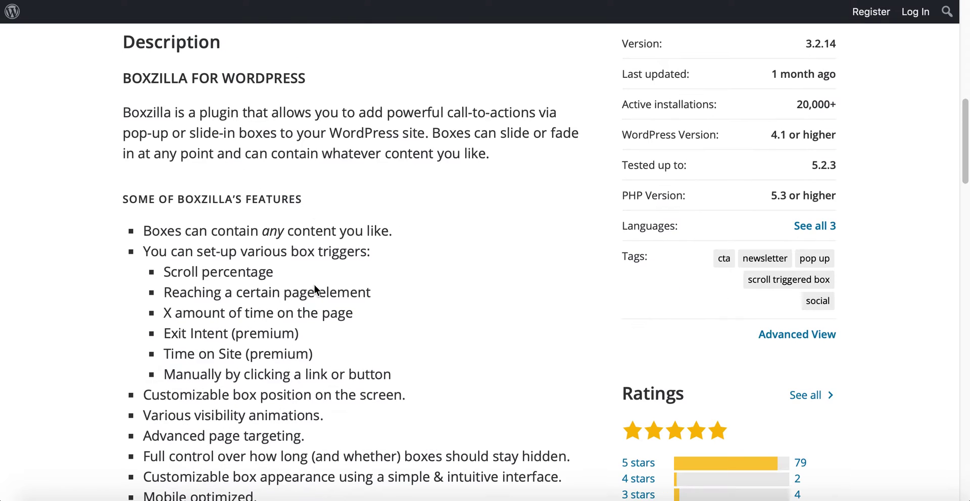
{"action": "scroll", "coordinate": [258, 354], "scroll_direction": "down", "scroll_amount": 3}
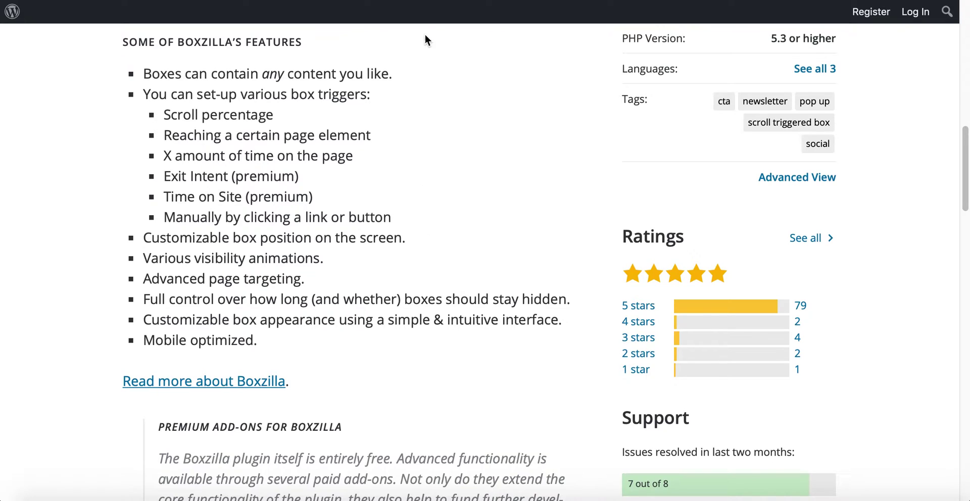
{"action": "left_click", "coordinate": [419, 2]}
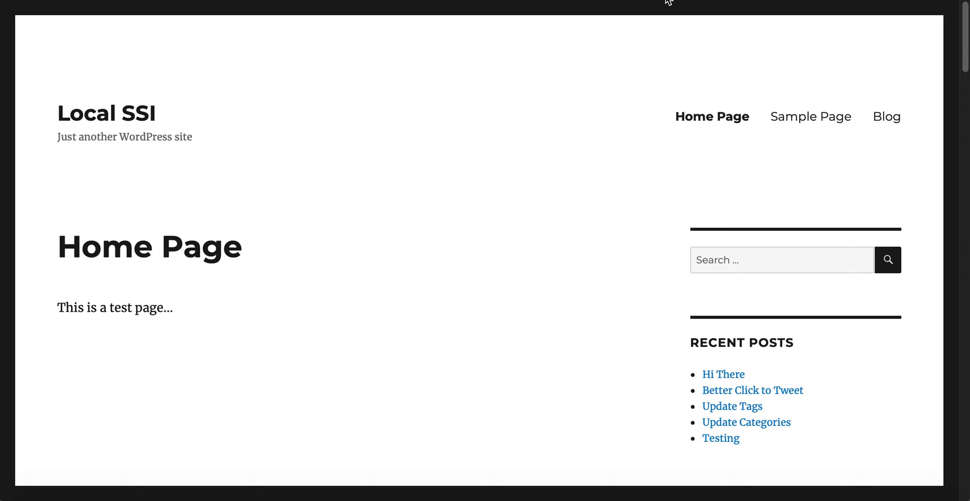
Log back into WordPress admin with the account username and password in the session-expired dialog.
{"action": "left_click", "coordinate": [662, 2]}
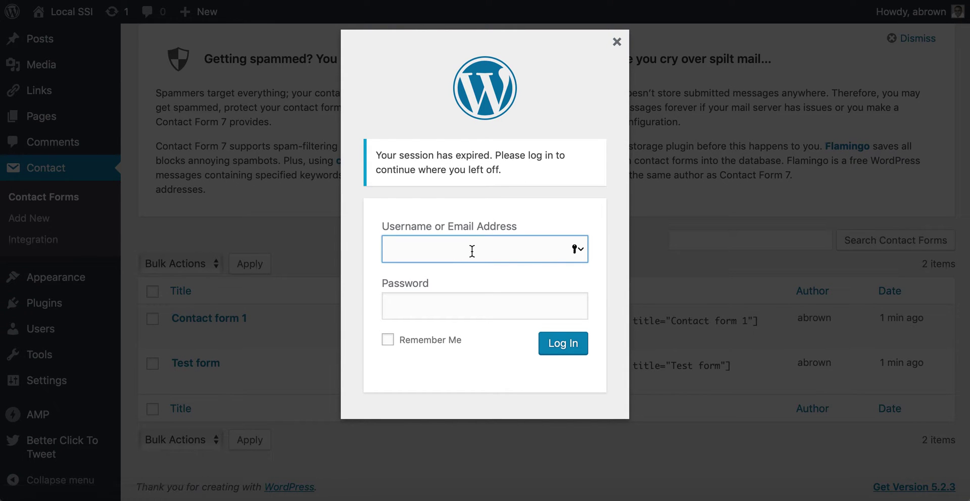
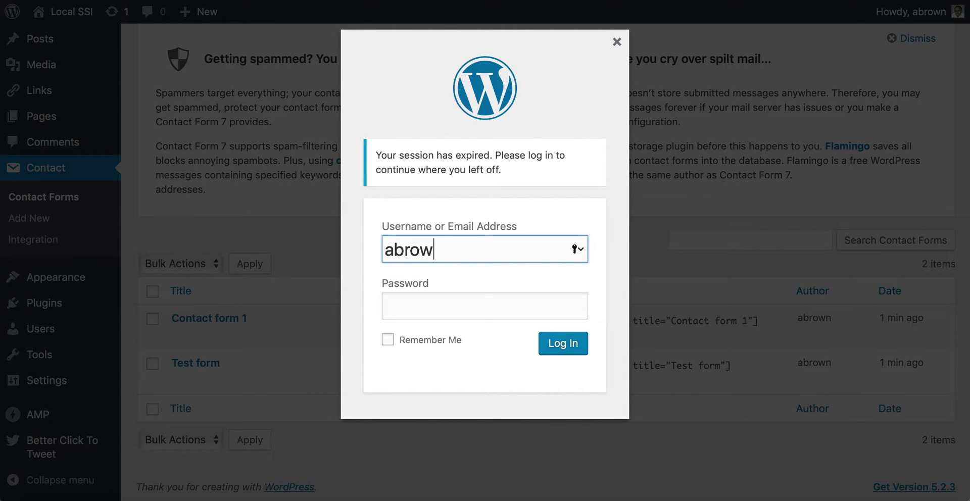
{"action": "key", "text": "Tab"}
{"action": "type", "text": "•••••••••"}
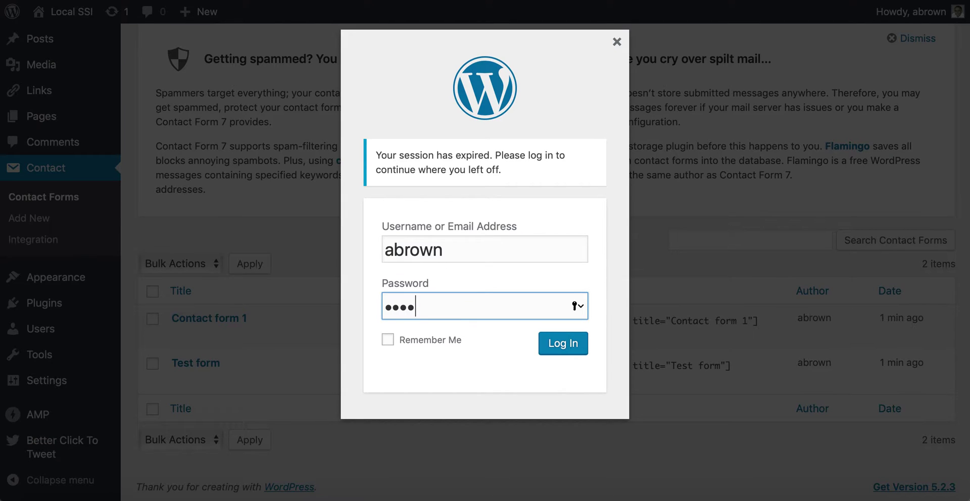
{"action": "type", "text": "••"}
{"action": "key", "text": "Return"}
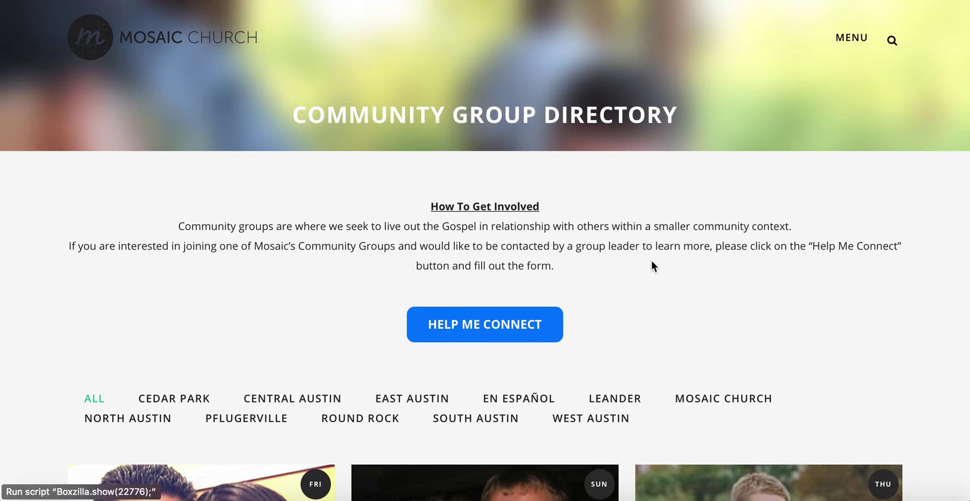
Trigger the Community Groups sign-up pop-up on the Mosaic Church directory page.
{"action": "left_click", "coordinate": [514, 337]}
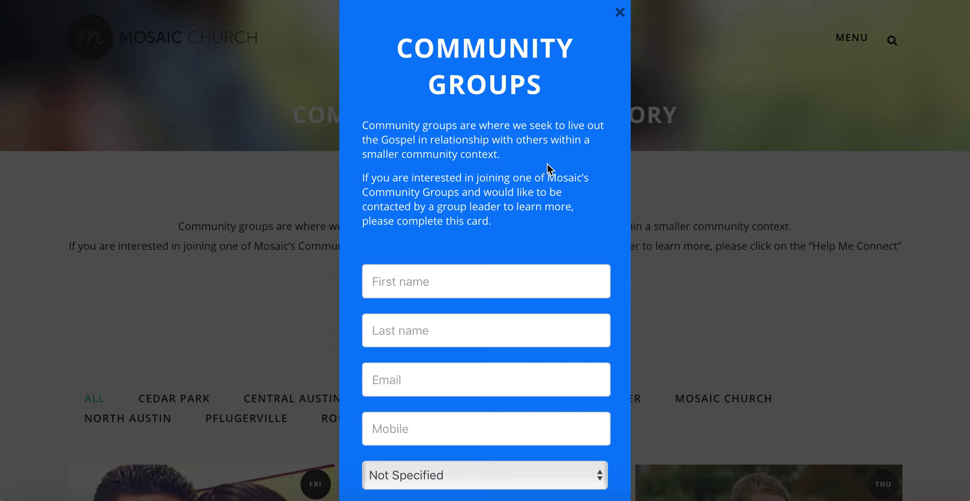
Close the blue Community Groups sign-up pop-up with its X.
{"action": "left_click", "coordinate": [797, 149]}
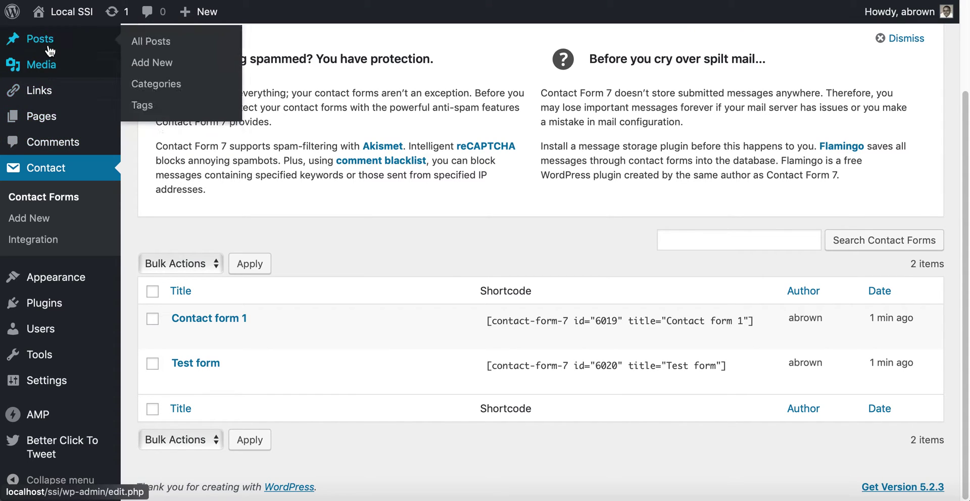
Look over the Installed Plugins list and go to Add New plugins.
{"action": "left_click", "coordinate": [79, 304]}
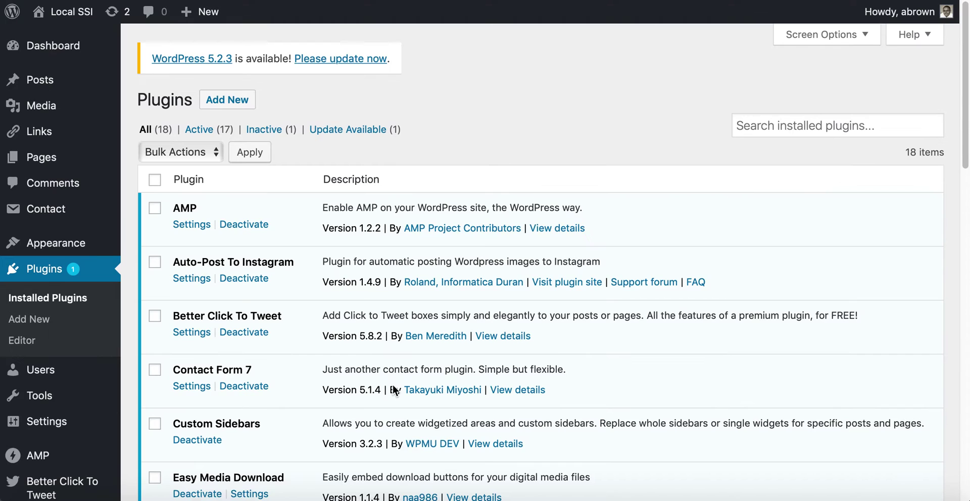
{"action": "scroll", "coordinate": [281, 350], "scroll_direction": "down", "scroll_amount": 1}
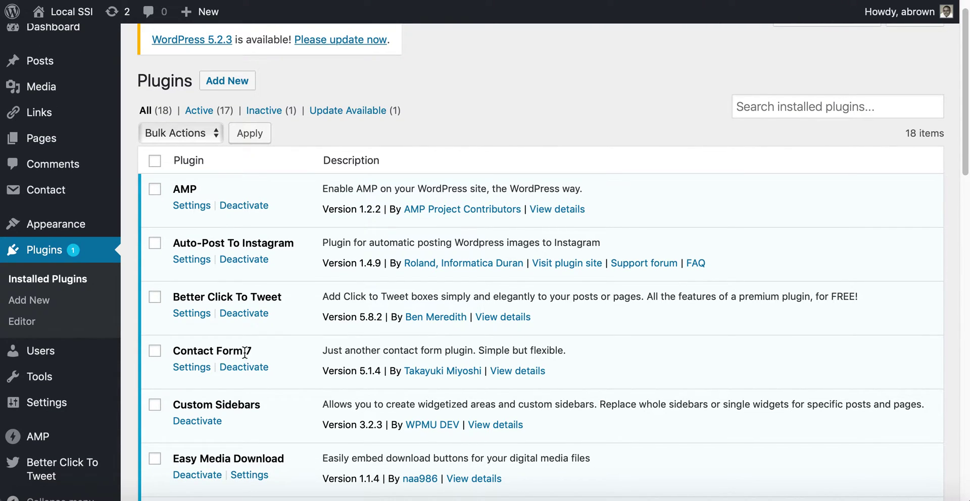
{"action": "scroll", "coordinate": [244, 348], "scroll_direction": "down", "scroll_amount": 2}
{"action": "scroll", "coordinate": [246, 351], "scroll_direction": "up", "scroll_amount": 3}
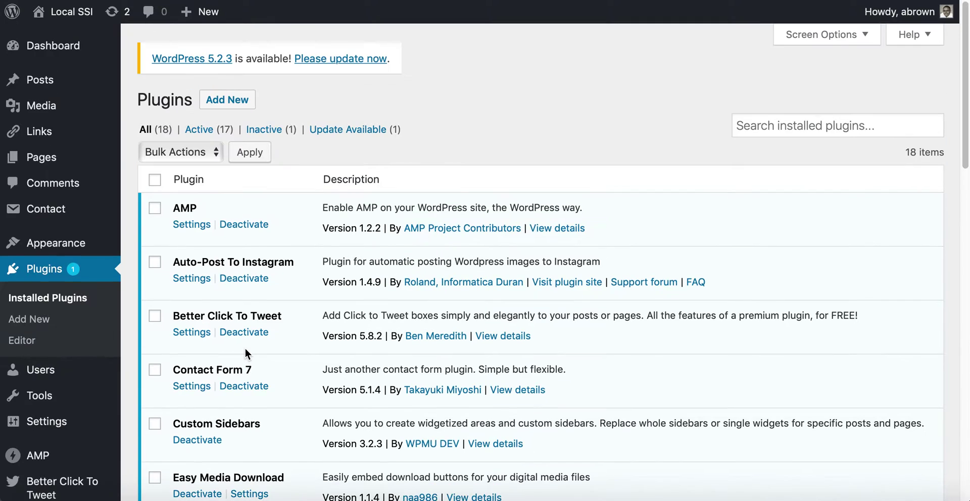
{"action": "left_click", "coordinate": [234, 101]}
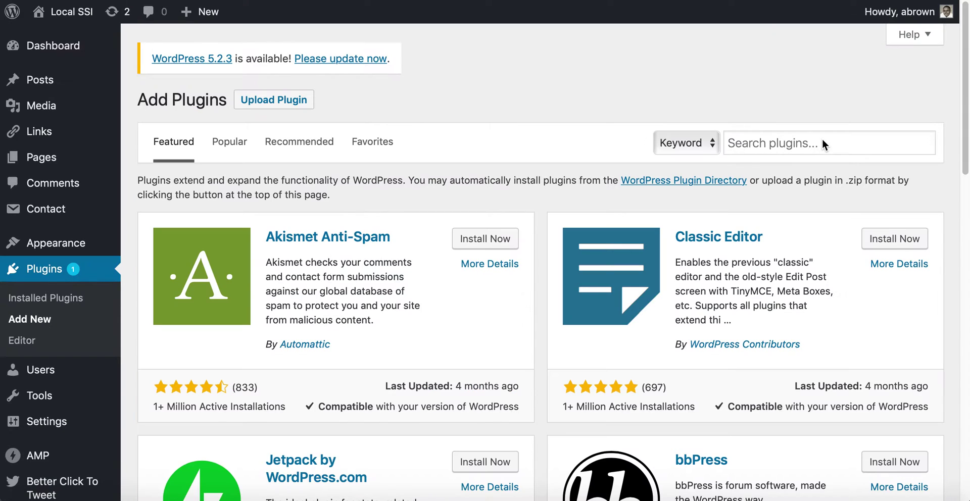
Search the plugin directory for 'boxzilla', then install and activate Boxzilla.
{"action": "left_click", "coordinate": [822, 141]}
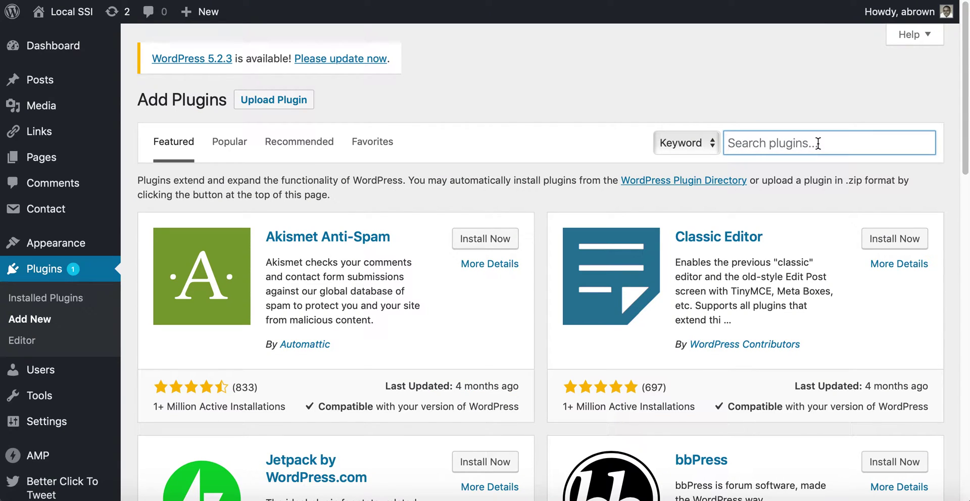
{"action": "type", "text": "bp"}
{"action": "key", "text": "BackSpace"}
{"action": "type", "text": "ox"}
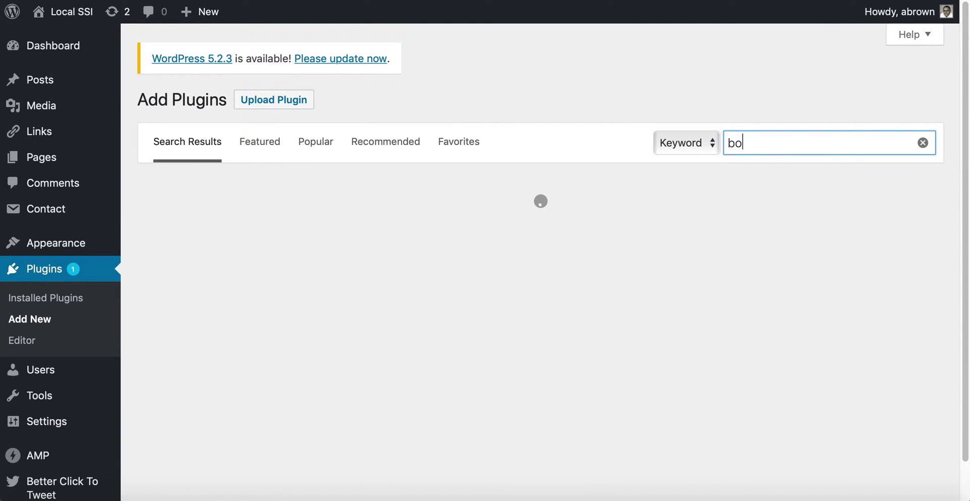
{"action": "type", "text": "zilla"}
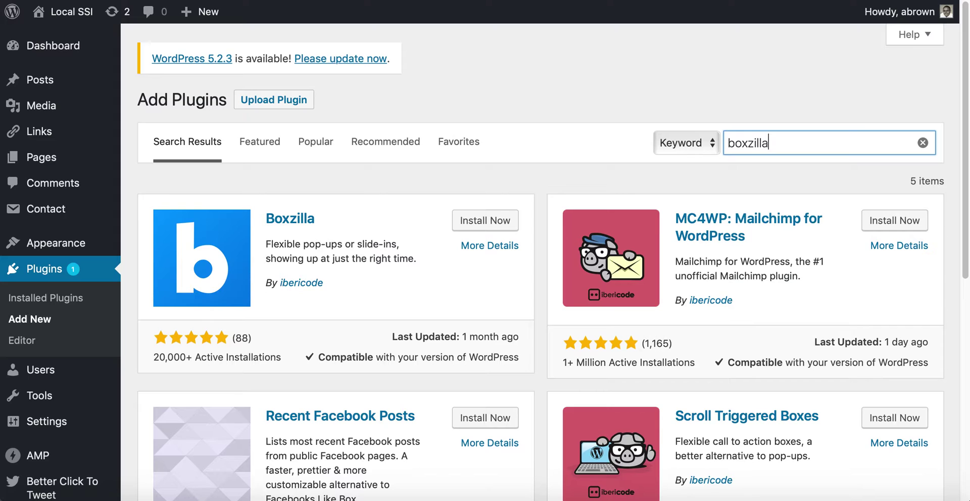
{"action": "left_click", "coordinate": [496, 221]}
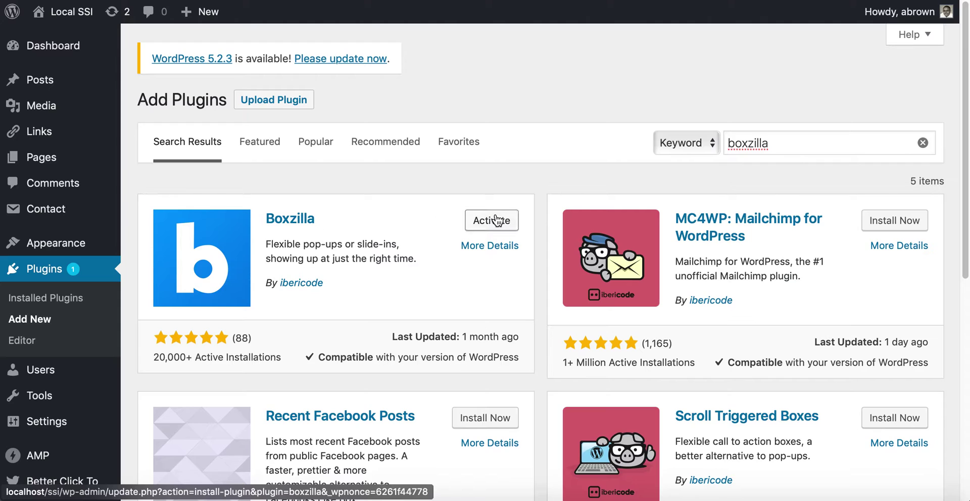
{"action": "left_click", "coordinate": [484, 218]}
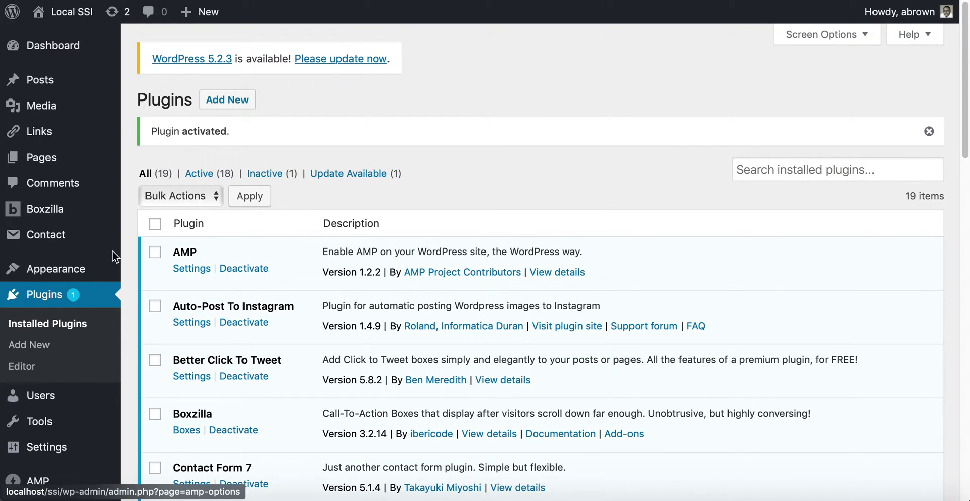
{"action": "mouse_move", "coordinate": [69, 214]}
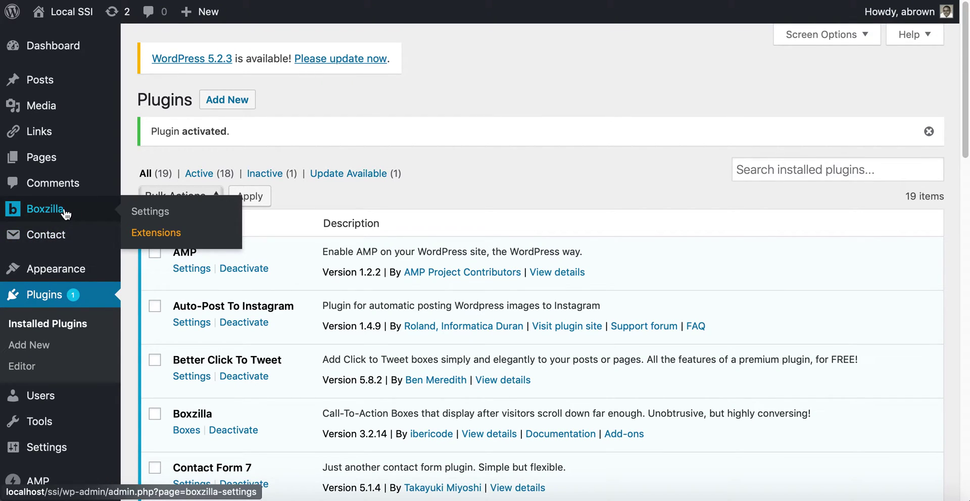
{"action": "left_click", "coordinate": [146, 215]}
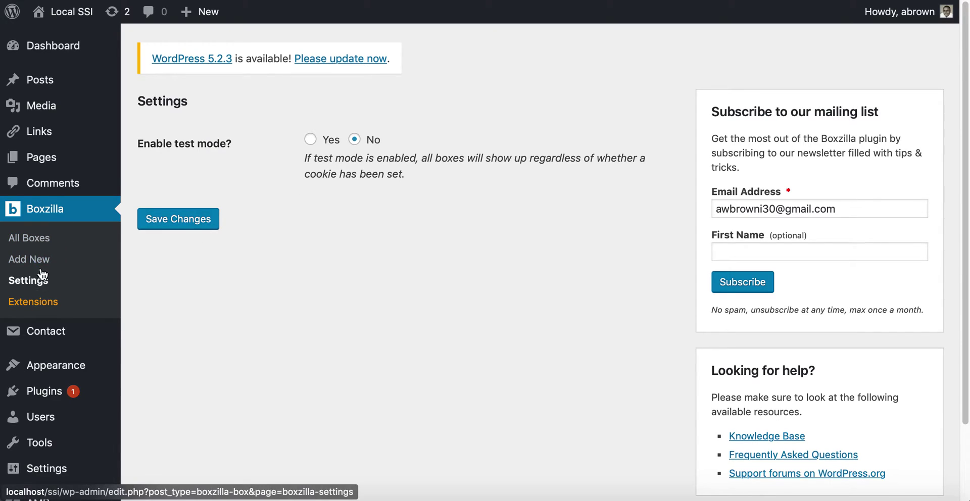
{"action": "left_click", "coordinate": [35, 241]}
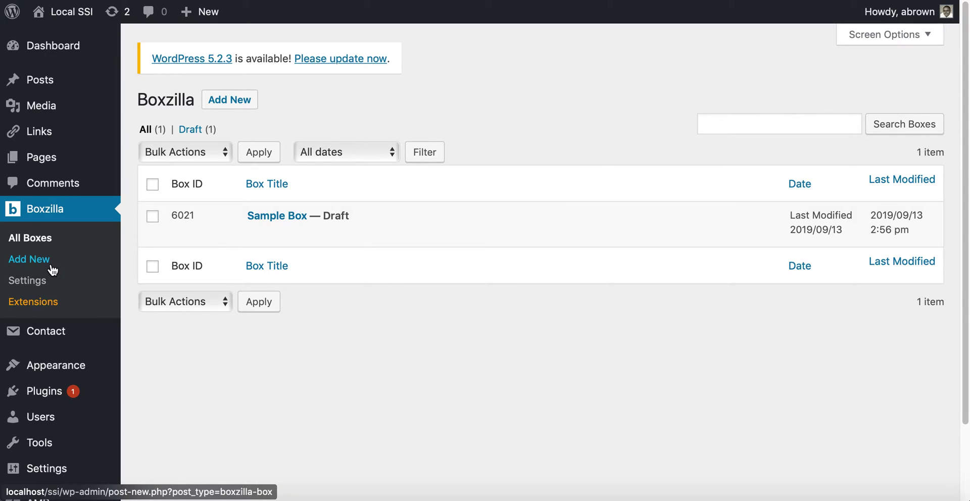
{"action": "left_click", "coordinate": [257, 235]}
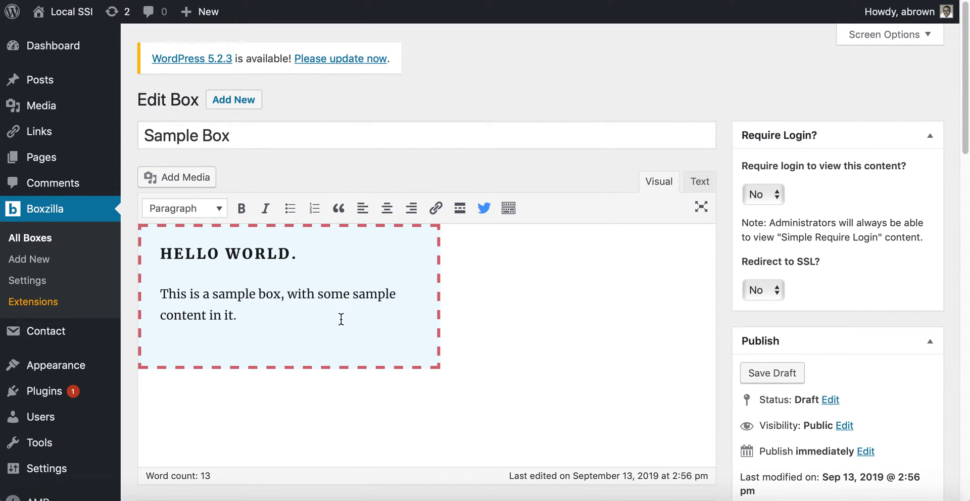
{"action": "scroll", "coordinate": [341, 319], "scroll_direction": "down", "scroll_amount": 5}
{"action": "scroll", "coordinate": [341, 319], "scroll_direction": "down", "scroll_amount": 10}
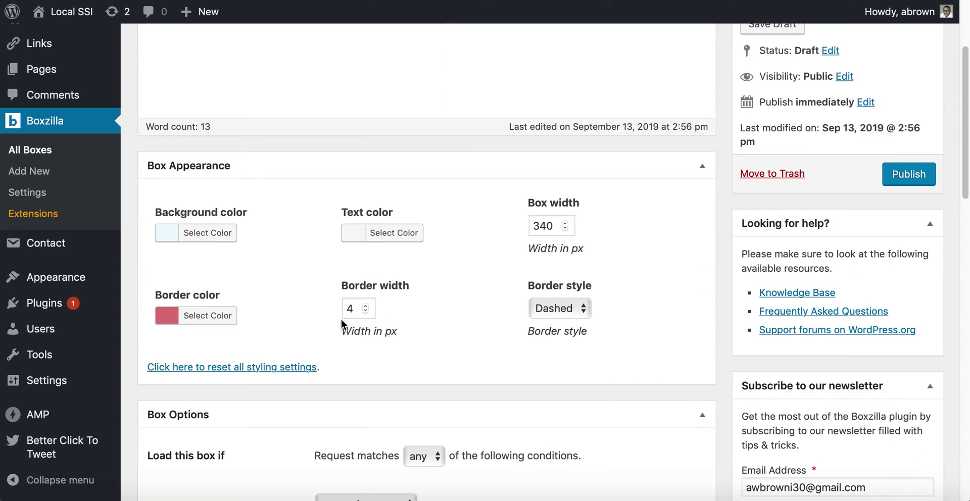
{"action": "scroll", "coordinate": [342, 323], "scroll_direction": "up", "scroll_amount": 15}
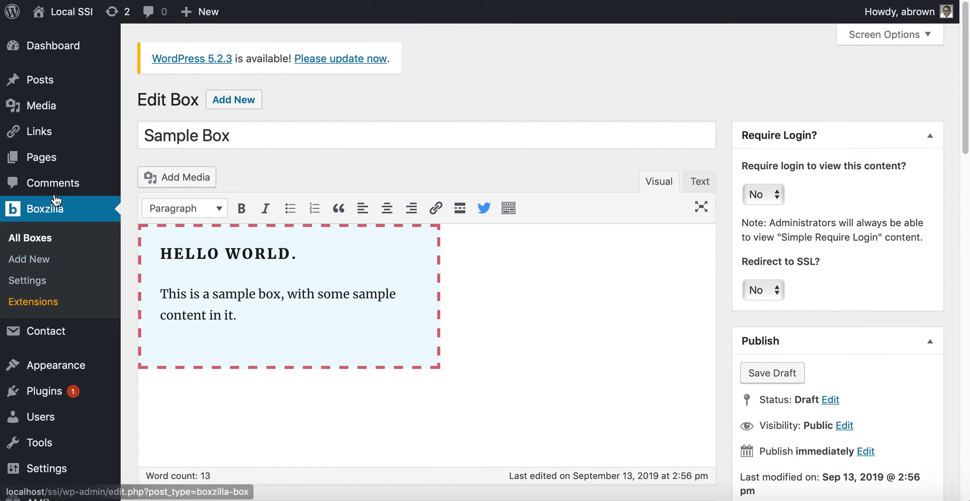
{"action": "mouse_move", "coordinate": [74, 336]}
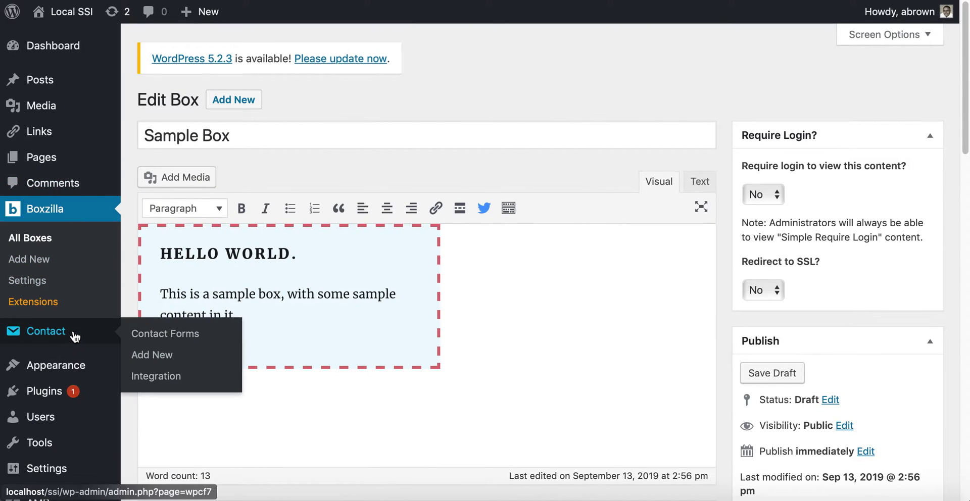
Copy the Test form shortcode [contact-form-7 id="6020" title="Test form"] from Contact Forms.
{"action": "left_click", "coordinate": [163, 332]}
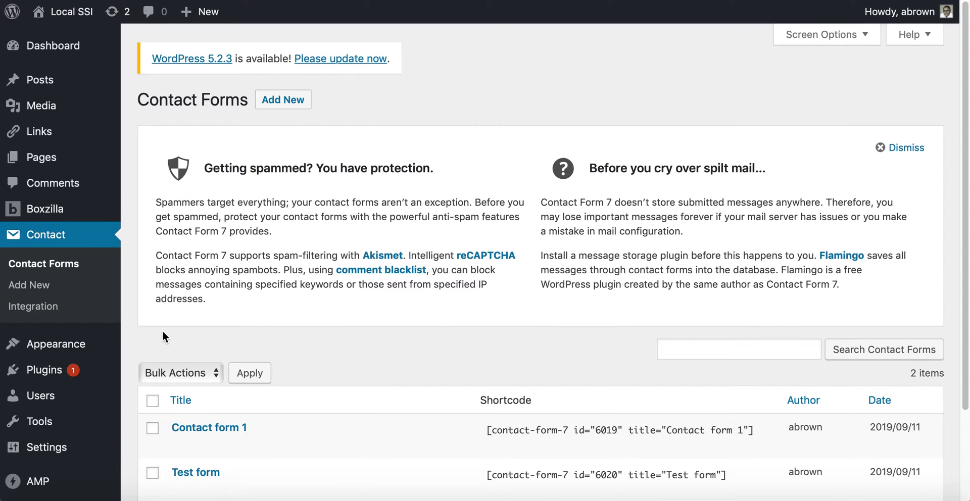
{"action": "scroll", "coordinate": [362, 347], "scroll_direction": "down", "scroll_amount": 3}
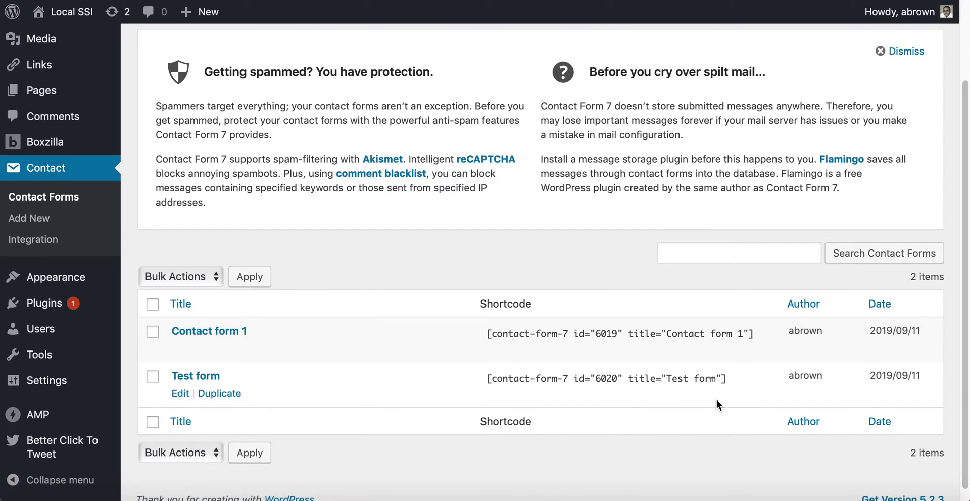
{"action": "left_click_drag", "start_coordinate": [738, 383], "coordinate": [488, 370]}
{"action": "key", "text": "super+c"}
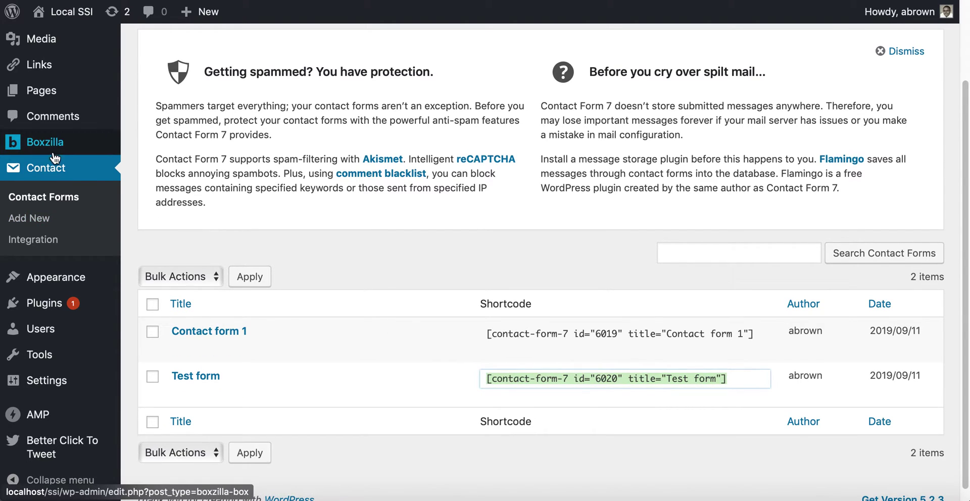
{"action": "mouse_move", "coordinate": [55, 157]}
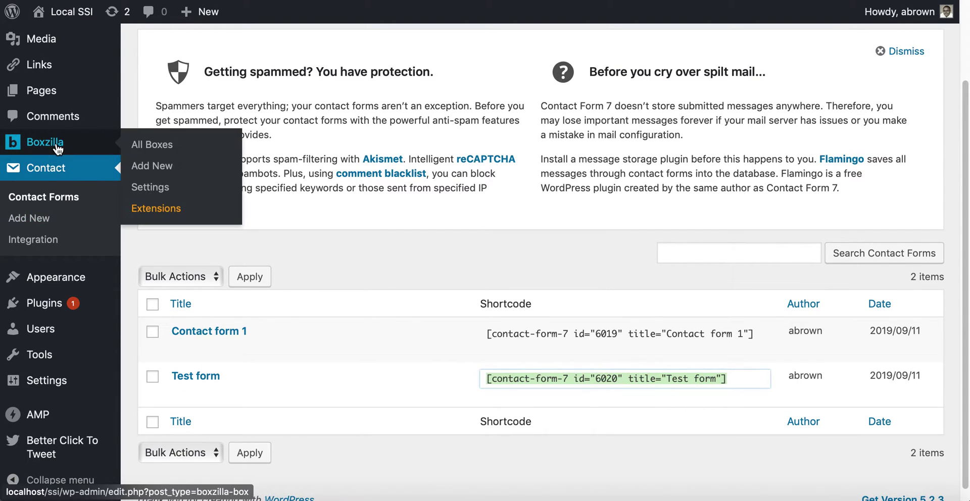
Add a new Boxzilla box titled 'Test Form' and paste the Test form shortcode as its content.
{"action": "left_click", "coordinate": [164, 170]}
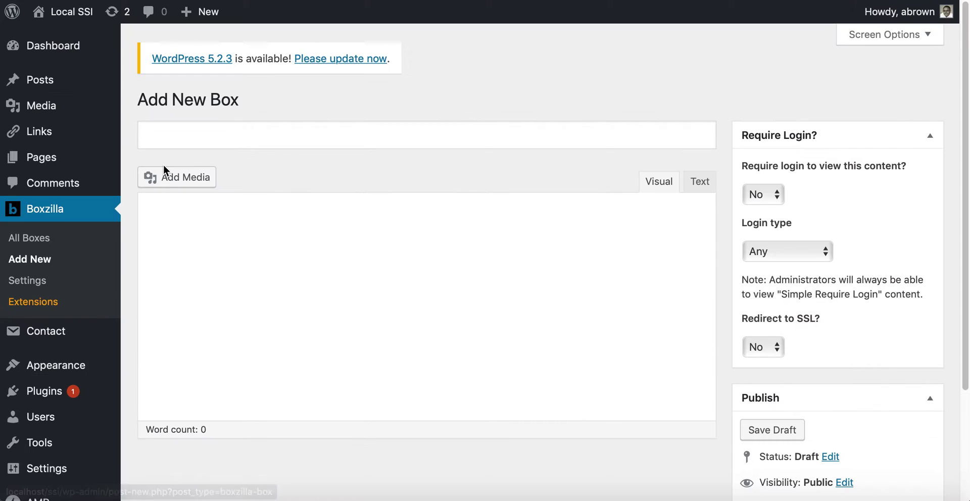
{"action": "left_click", "coordinate": [186, 135]}
{"action": "type", "text": "Test From"}
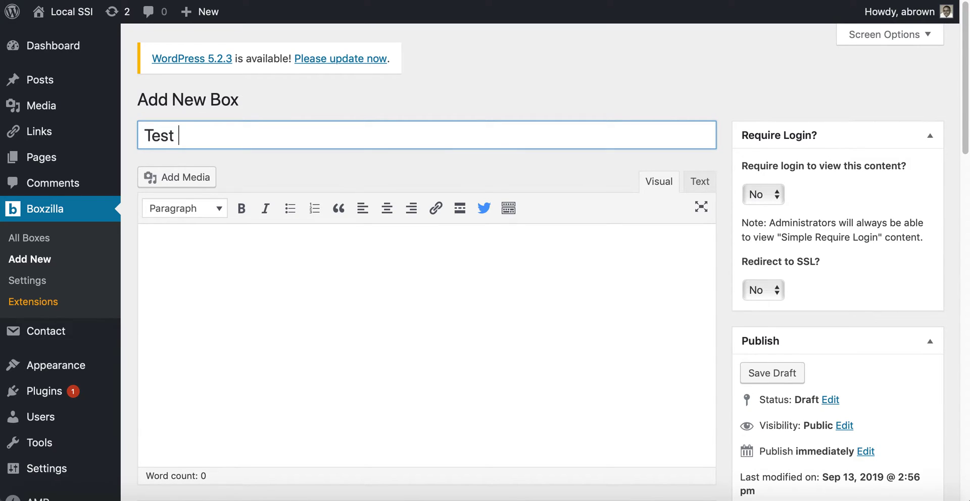
{"action": "key", "text": "BackSpace"}
{"action": "key", "text": "BackSpace"}
{"action": "key", "text": "BackSpace"}
{"action": "type", "text": "orm"}
{"action": "left_click", "coordinate": [331, 256]}
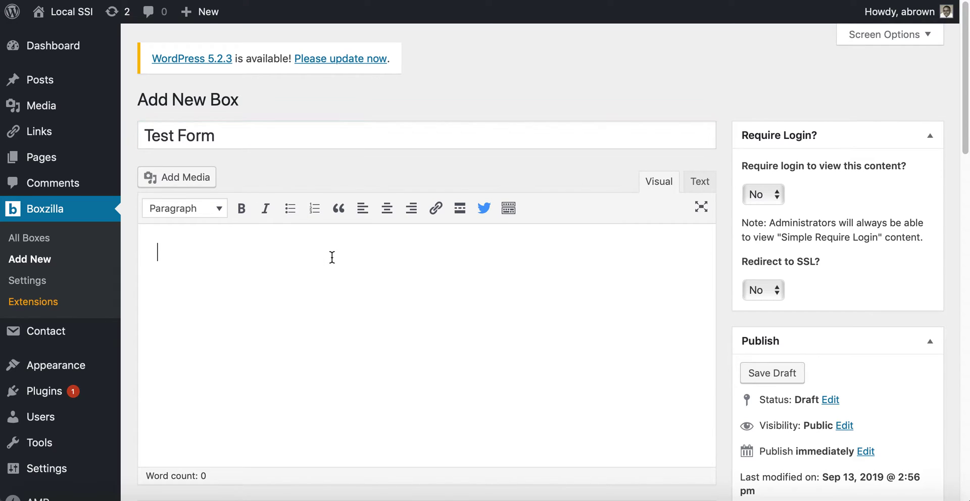
{"action": "key", "text": "super+v"}
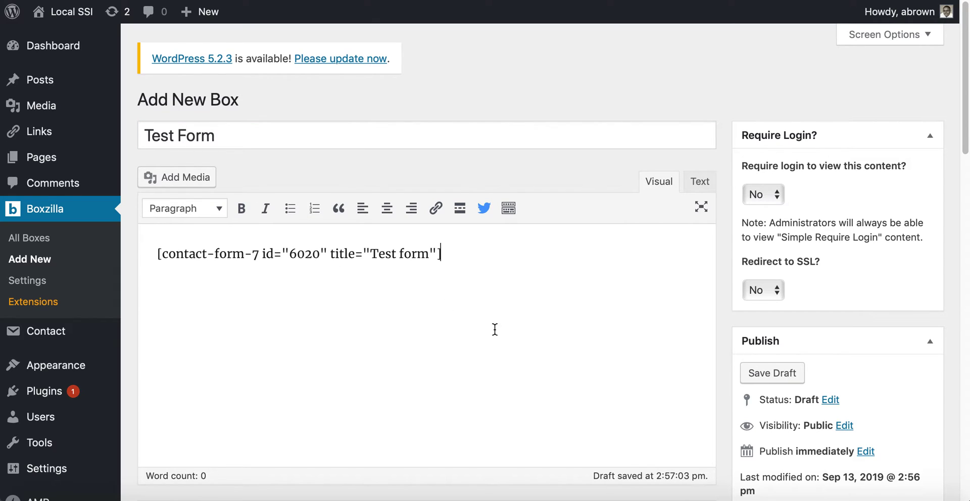
{"action": "scroll", "coordinate": [546, 338], "scroll_direction": "down", "scroll_amount": 3}
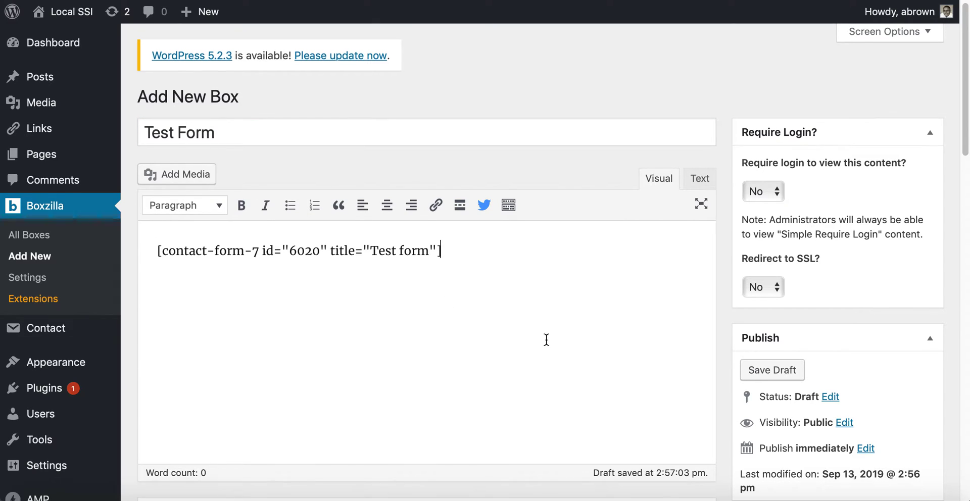
{"action": "scroll", "coordinate": [546, 339], "scroll_direction": "down", "scroll_amount": 10}
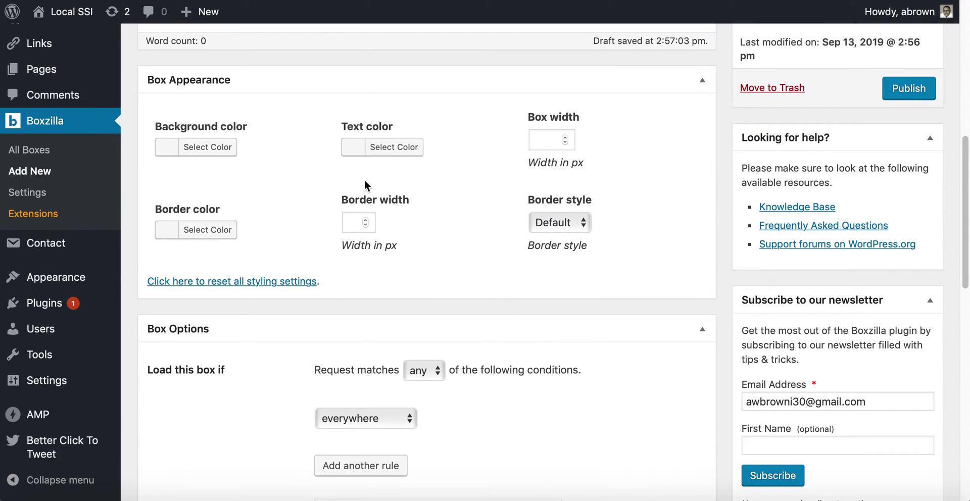
Give the box a green background and white text colour.
{"action": "left_click", "coordinate": [172, 150]}
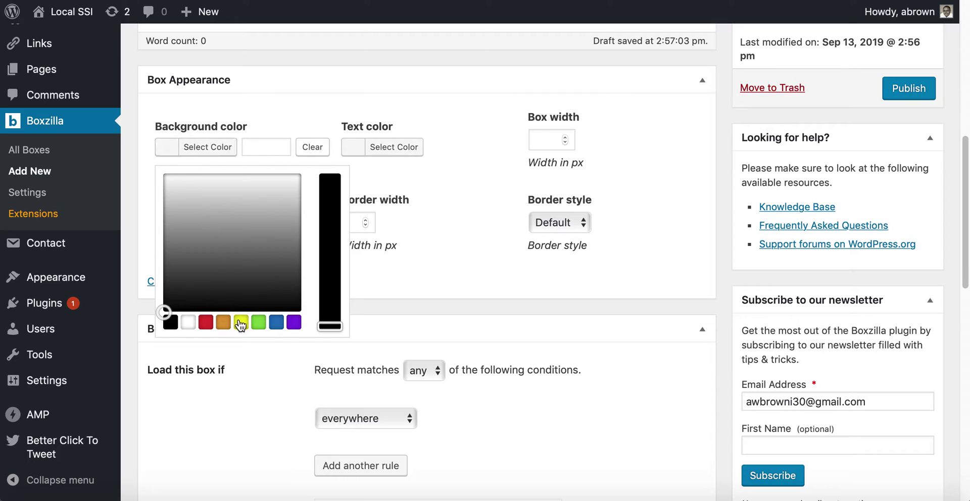
{"action": "left_click", "coordinate": [259, 323]}
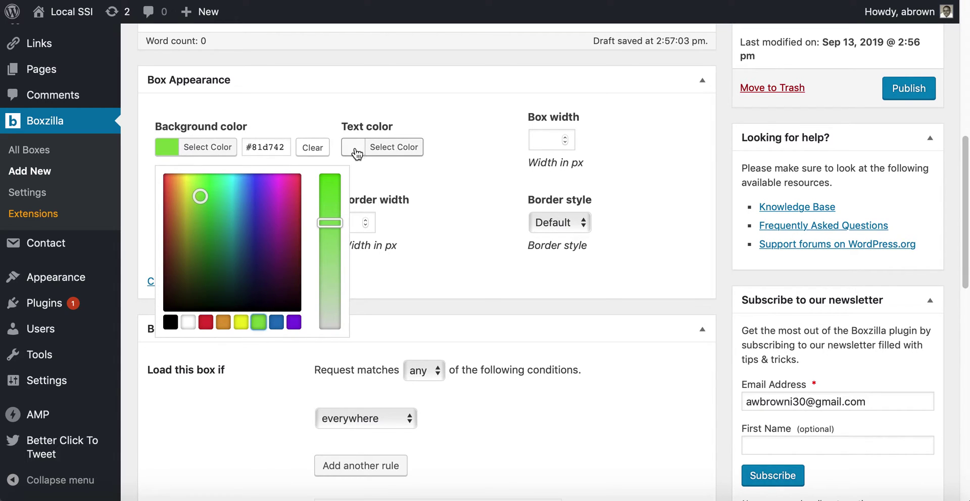
{"action": "left_click", "coordinate": [393, 147]}
{"action": "left_click", "coordinate": [374, 322]}
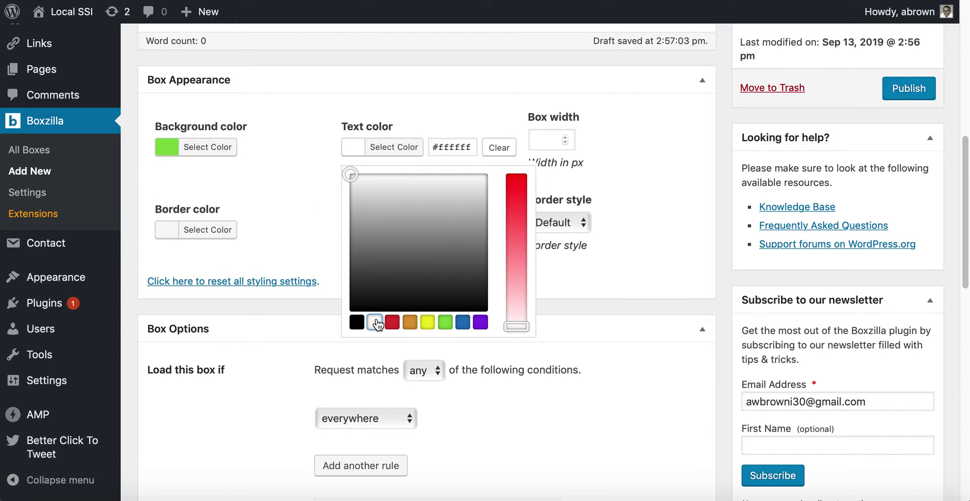
{"action": "left_click", "coordinate": [186, 233]}
{"action": "left_click", "coordinate": [174, 236]}
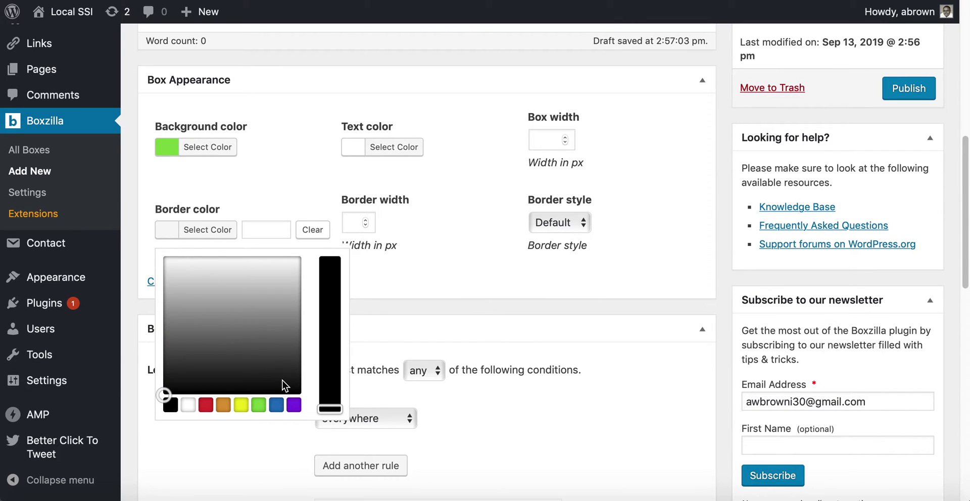
{"action": "left_click", "coordinate": [212, 229]}
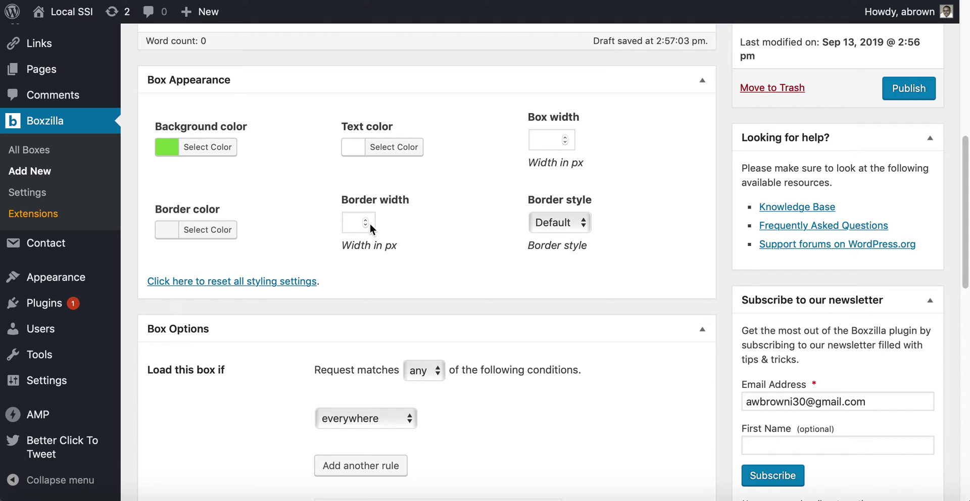
Set border width 2, box width 350 px and a Solid border style.
{"action": "left_click", "coordinate": [365, 221]}
{"action": "left_click", "coordinate": [366, 220]}
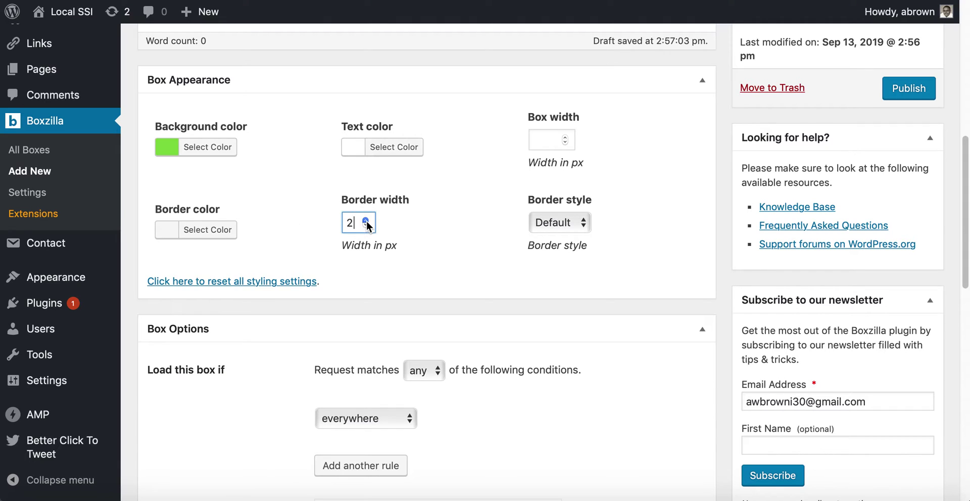
{"action": "left_click", "coordinate": [458, 239]}
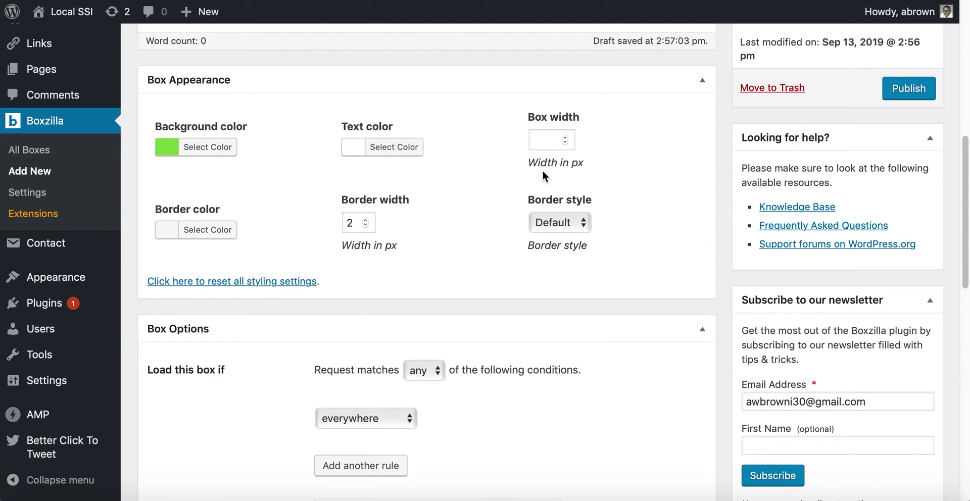
{"action": "left_click", "coordinate": [554, 141]}
{"action": "type", "text": "350"}
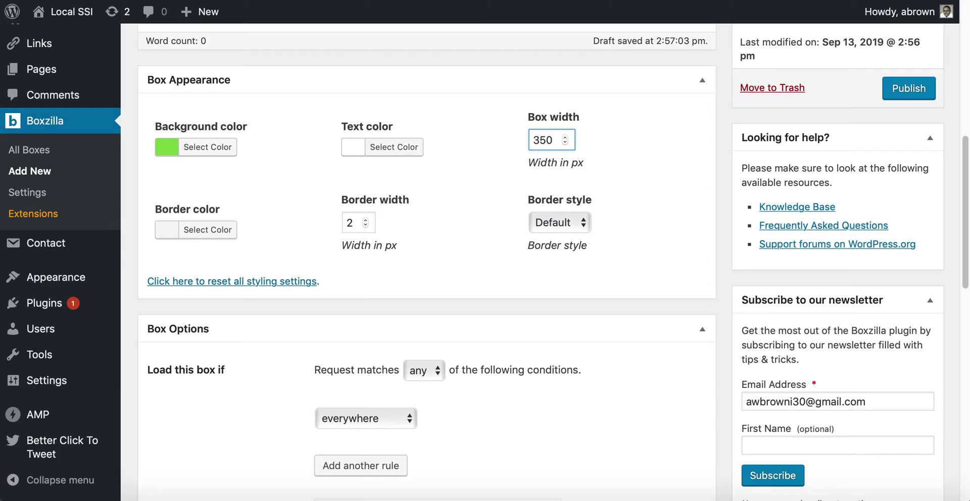
{"action": "left_click", "coordinate": [554, 225]}
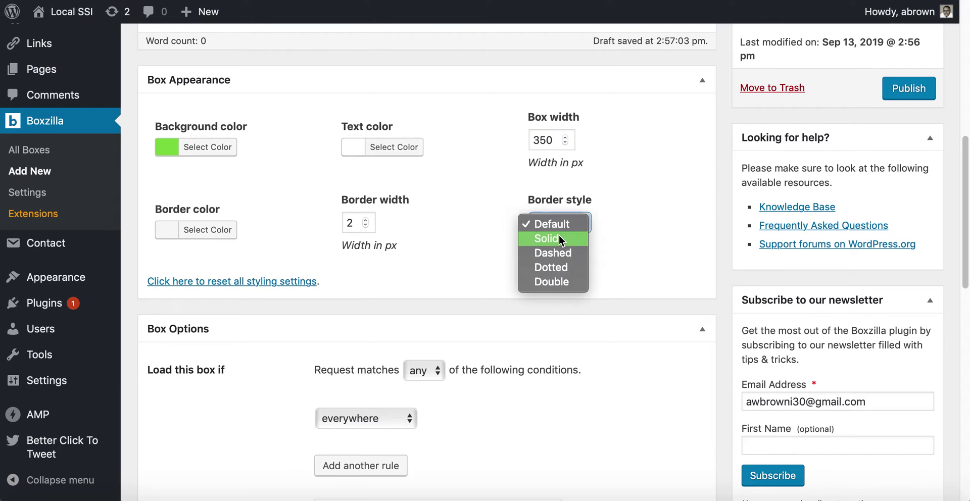
{"action": "left_click", "coordinate": [558, 236]}
{"action": "left_click", "coordinate": [552, 224]}
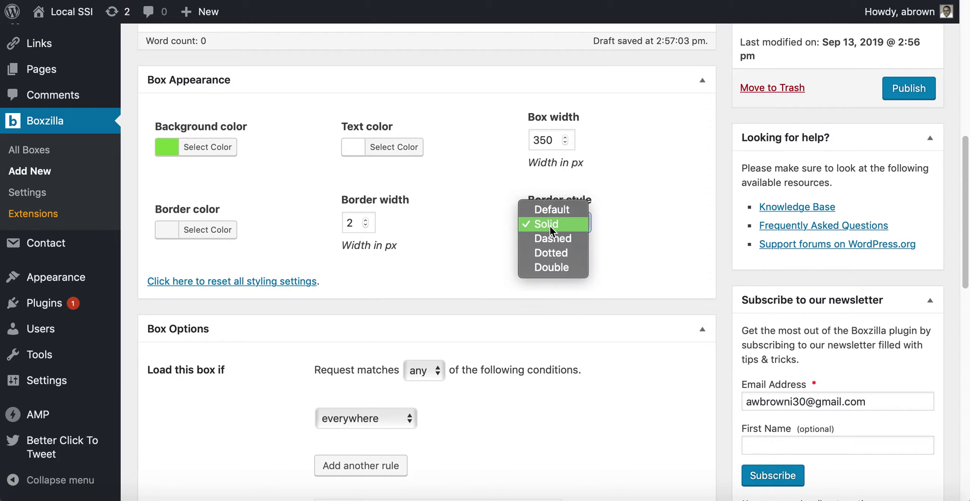
{"action": "left_click", "coordinate": [549, 227]}
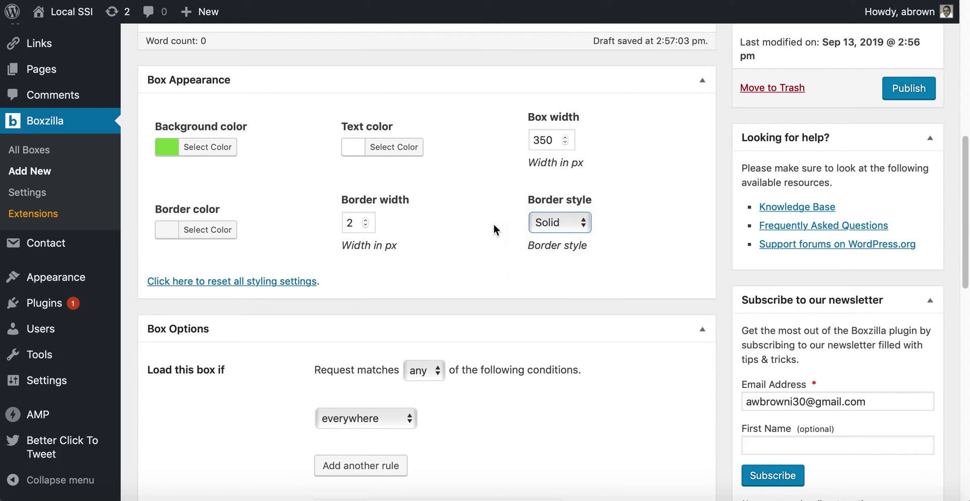
{"action": "scroll", "coordinate": [485, 252], "scroll_direction": "down", "scroll_amount": 6}
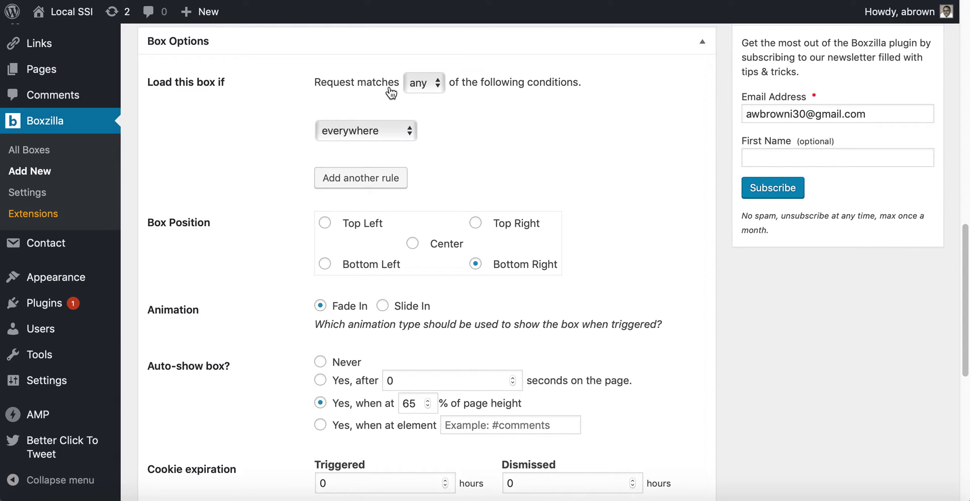
Keep the 'any' rule loading the box everywhere and set Box Position to Center.
{"action": "left_click", "coordinate": [424, 86]}
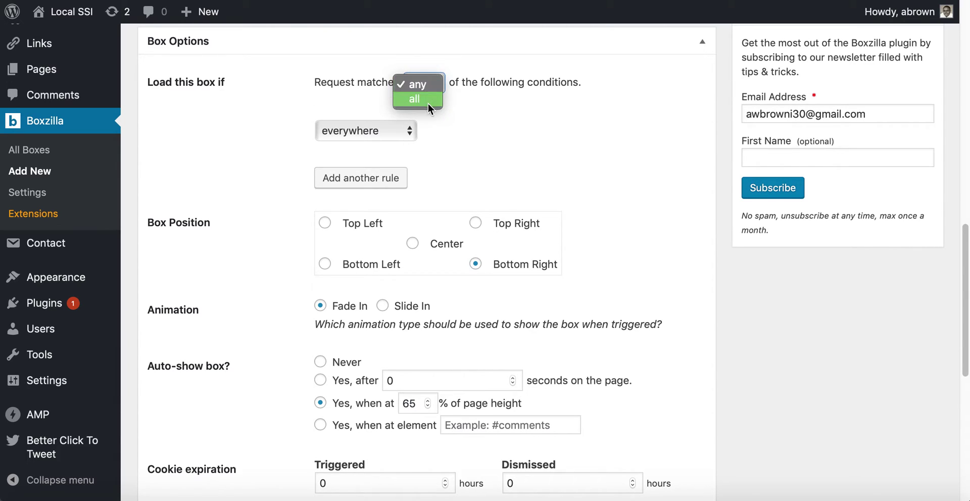
{"action": "left_click", "coordinate": [496, 96]}
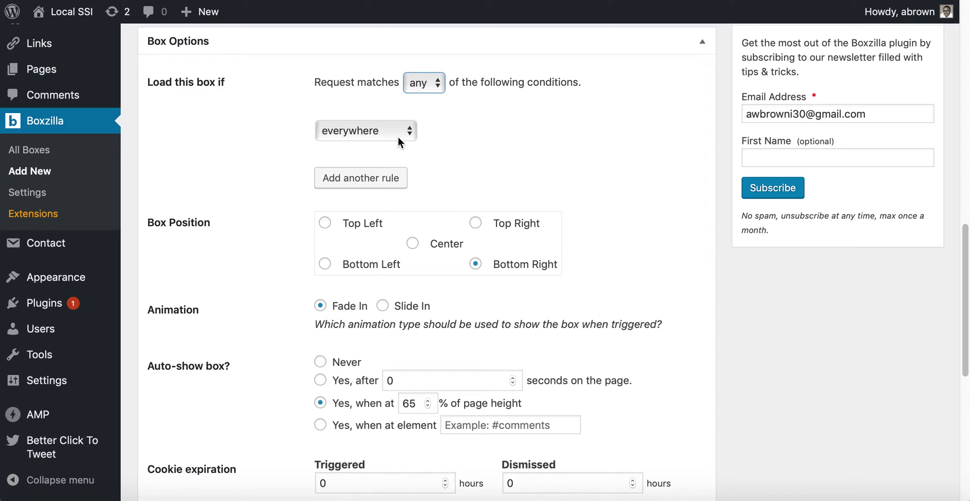
{"action": "left_click", "coordinate": [398, 140]}
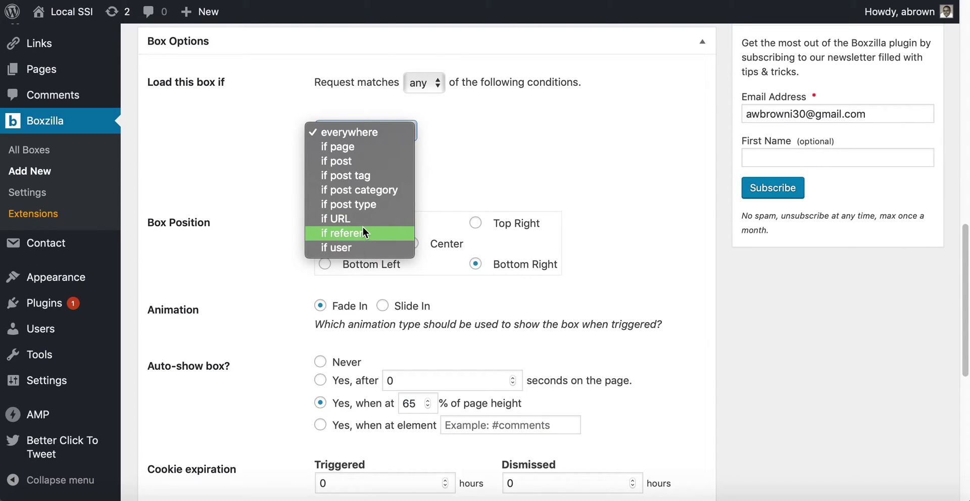
{"action": "left_click", "coordinate": [444, 166]}
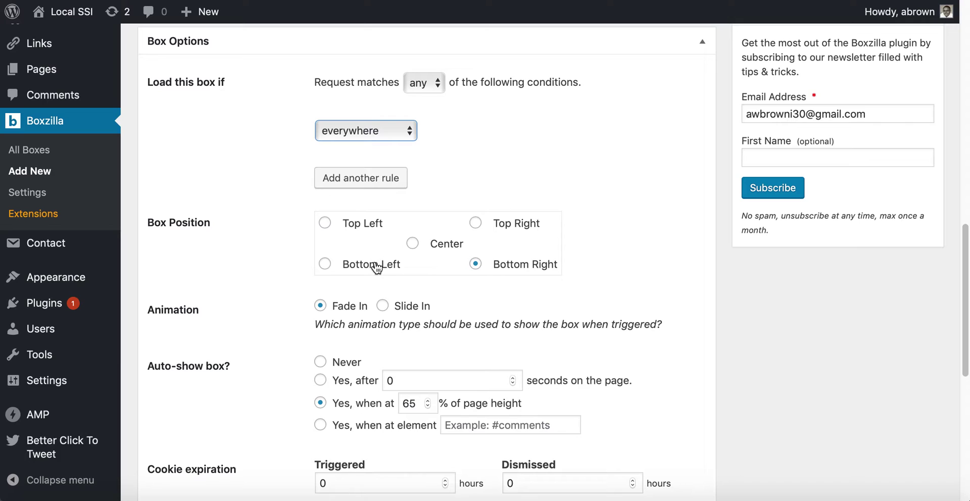
{"action": "left_click", "coordinate": [414, 244]}
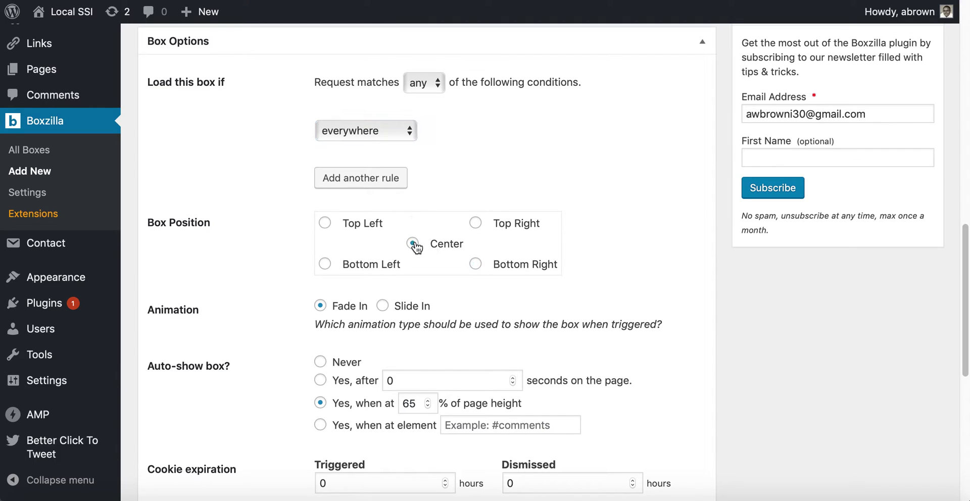
Set Auto-show box to 'Yes, after' 5 seconds, then scroll through the remaining options.
{"action": "scroll", "coordinate": [324, 306], "scroll_direction": "down", "scroll_amount": 3}
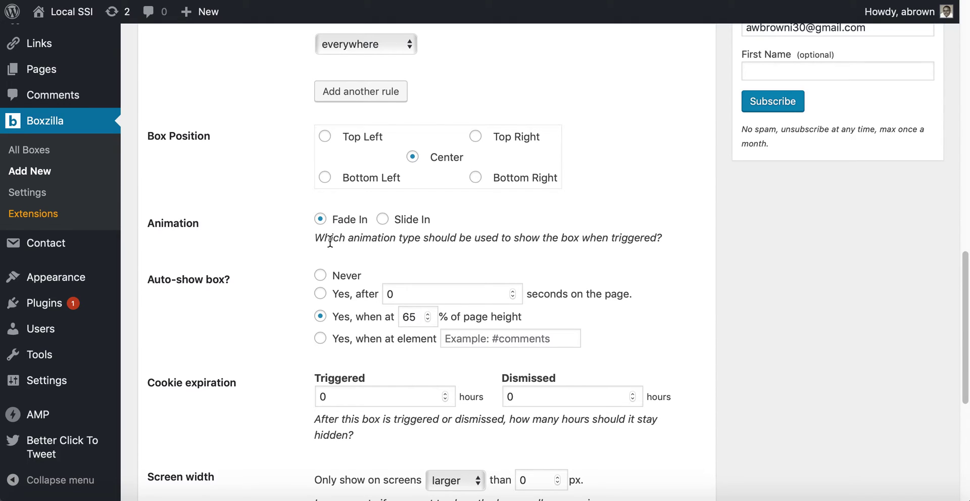
{"action": "scroll", "coordinate": [332, 277], "scroll_direction": "down", "scroll_amount": 1}
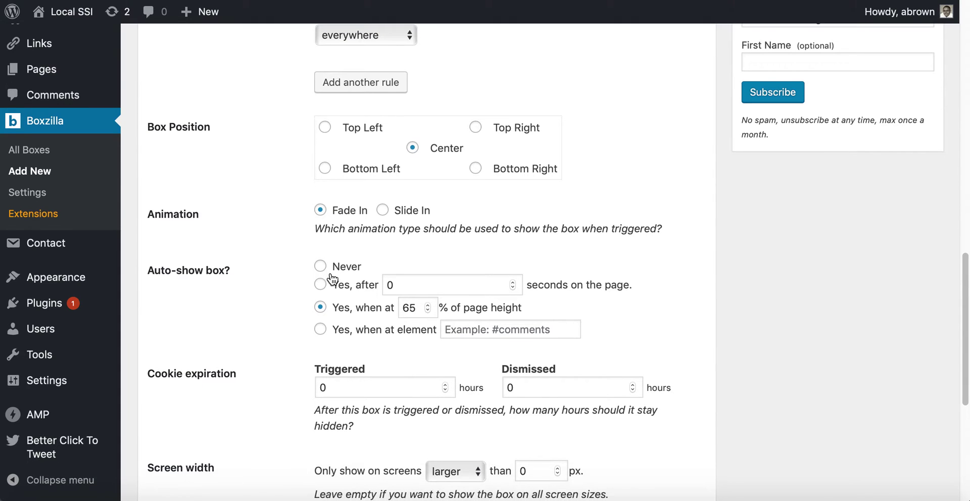
{"action": "left_click", "coordinate": [321, 274]}
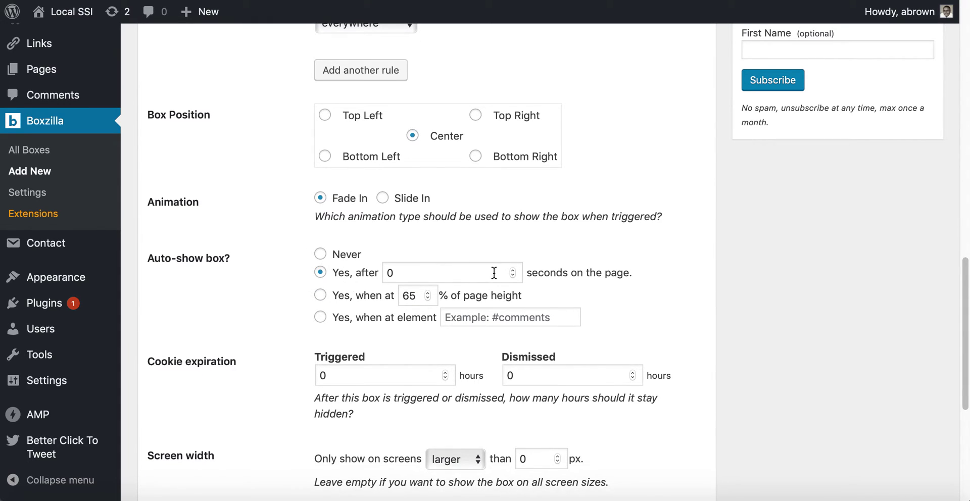
{"action": "double_click", "coordinate": [511, 273]}
{"action": "type", "text": "3"}
{"action": "double_click", "coordinate": [513, 270]}
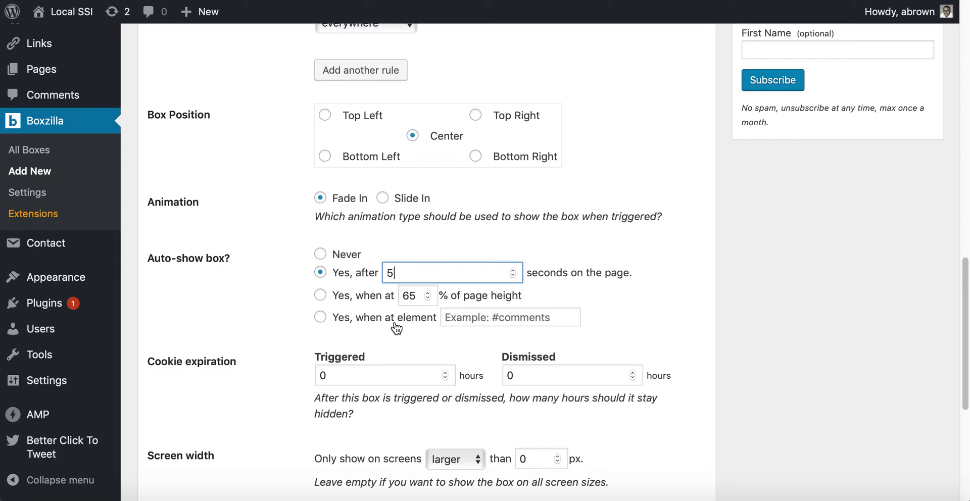
{"action": "scroll", "coordinate": [294, 334], "scroll_direction": "down", "scroll_amount": 2}
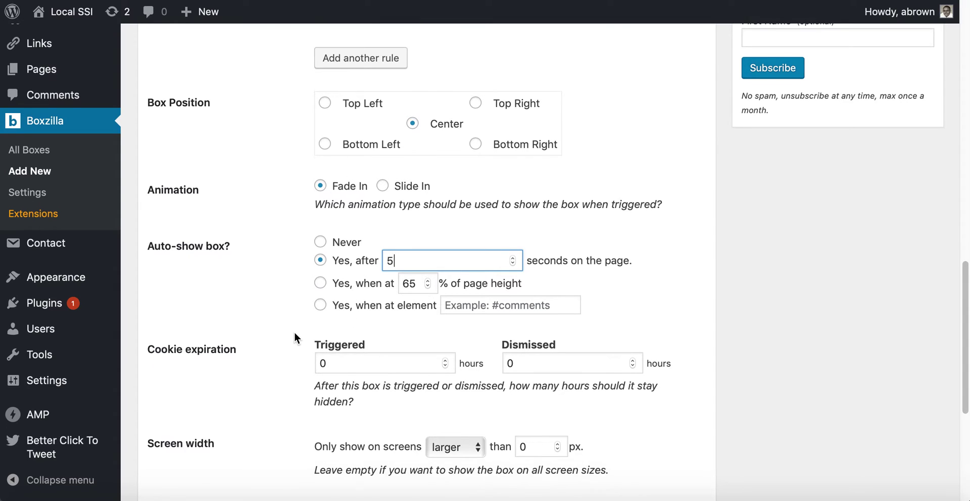
{"action": "scroll", "coordinate": [294, 332], "scroll_direction": "down", "scroll_amount": 3}
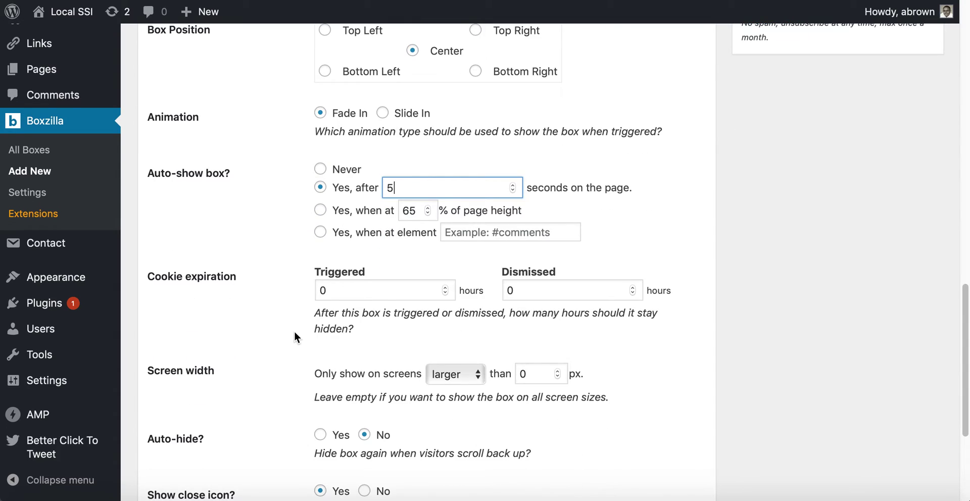
{"action": "scroll", "coordinate": [318, 308], "scroll_direction": "down", "scroll_amount": 3}
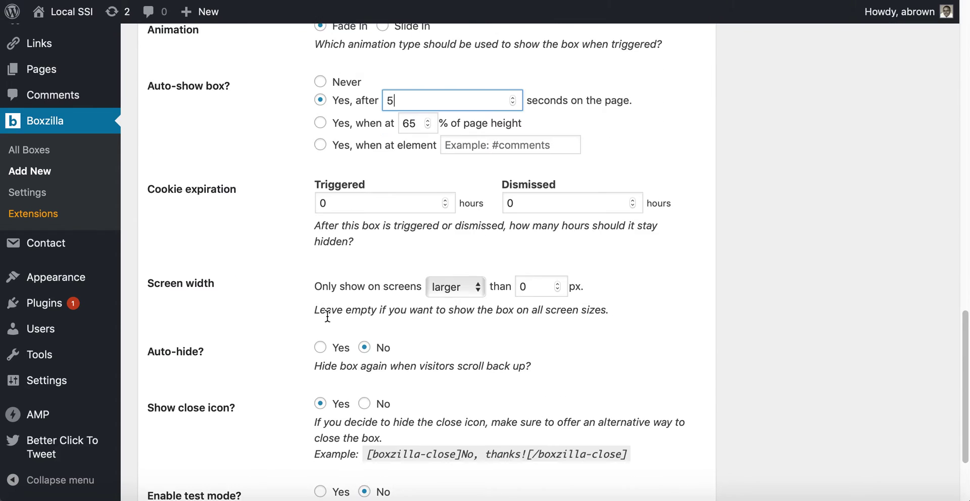
{"action": "scroll", "coordinate": [327, 316], "scroll_direction": "down", "scroll_amount": 3}
{"action": "scroll", "coordinate": [328, 316], "scroll_direction": "down", "scroll_amount": 2}
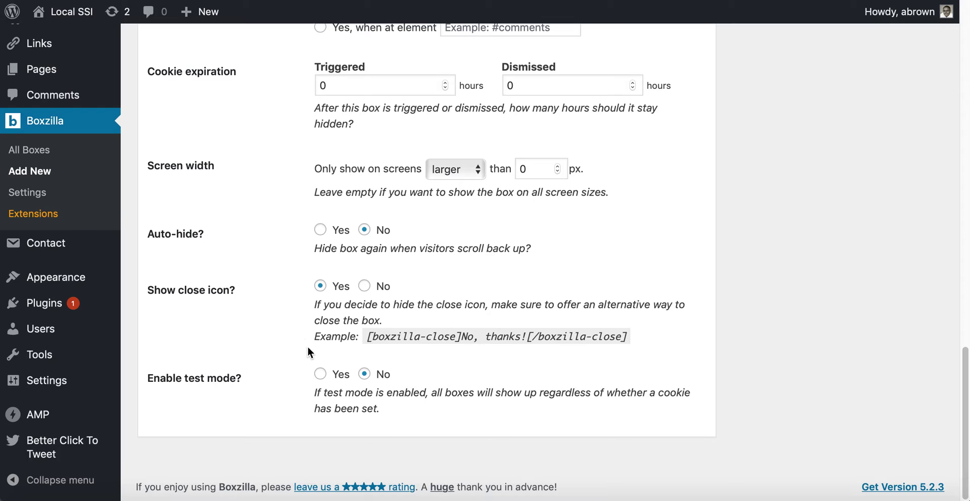
{"action": "scroll", "coordinate": [315, 344], "scroll_direction": "up", "scroll_amount": 20}
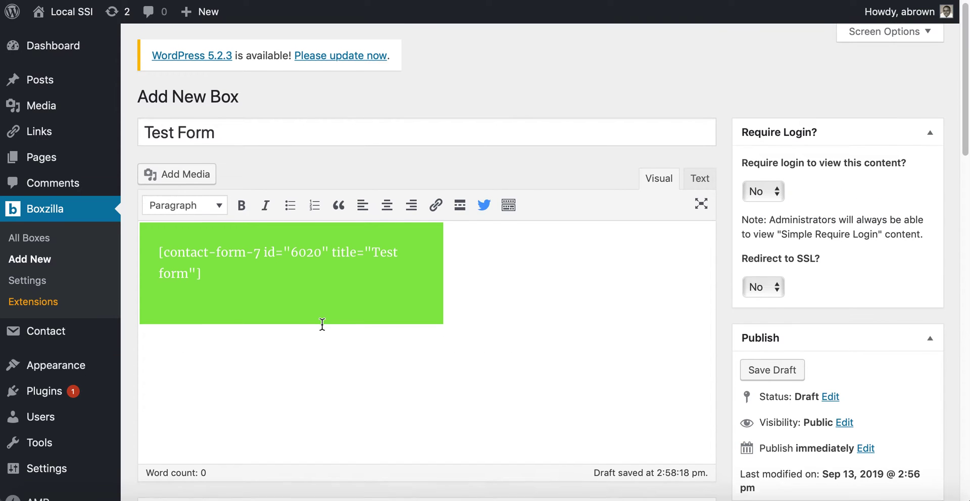
Publish the new Test Form Boxzilla box from the Publish panel.
{"action": "scroll", "coordinate": [320, 328], "scroll_direction": "down", "scroll_amount": 7}
{"action": "scroll", "coordinate": [322, 324], "scroll_direction": "up", "scroll_amount": 5}
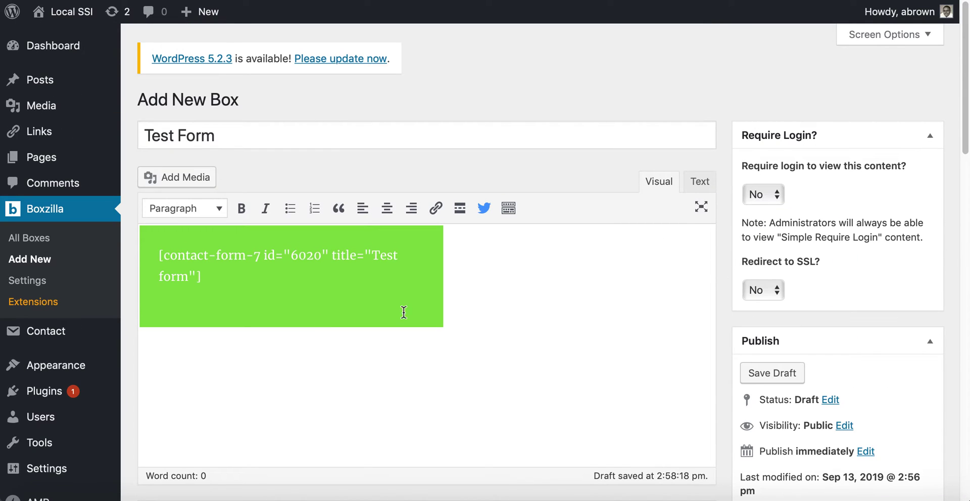
{"action": "scroll", "coordinate": [820, 316], "scroll_direction": "down", "scroll_amount": 1}
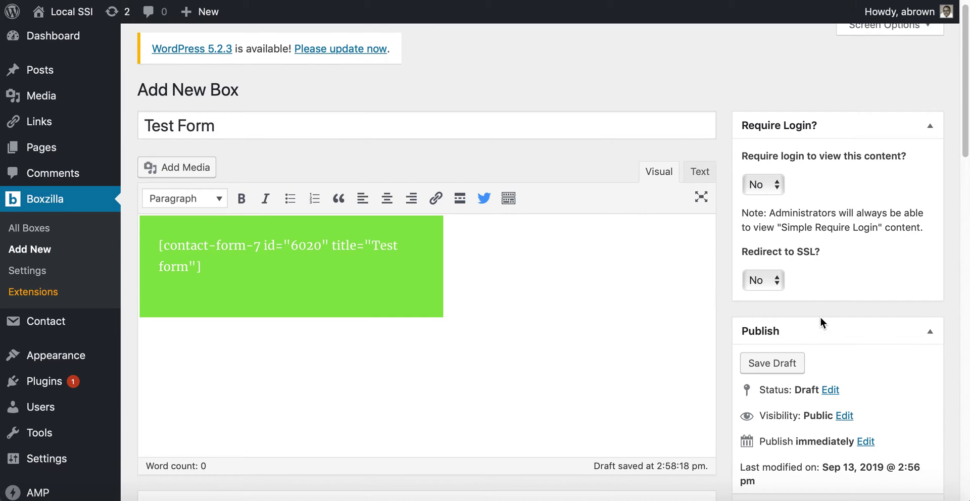
{"action": "scroll", "coordinate": [820, 317], "scroll_direction": "down", "scroll_amount": 7}
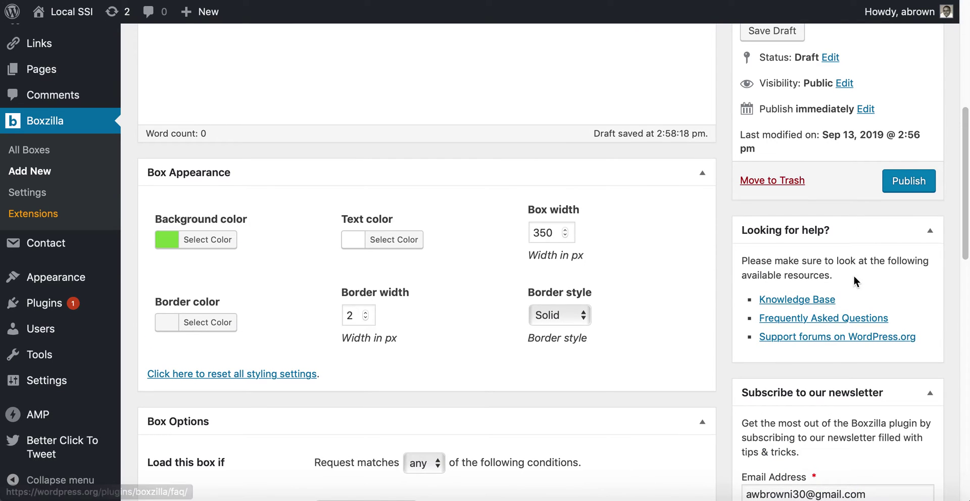
{"action": "left_click", "coordinate": [912, 180]}
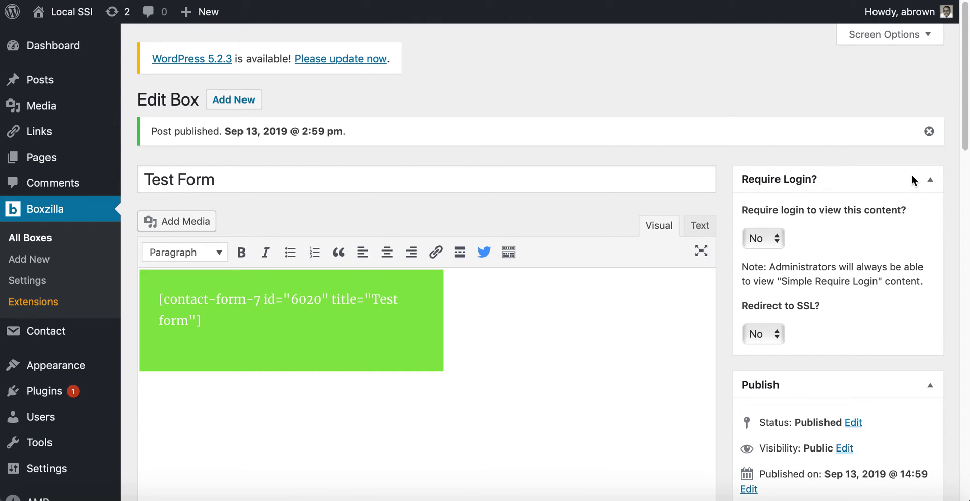
Update the Test Form box to save its latest changes.
{"action": "scroll", "coordinate": [854, 281], "scroll_direction": "down", "scroll_amount": 5}
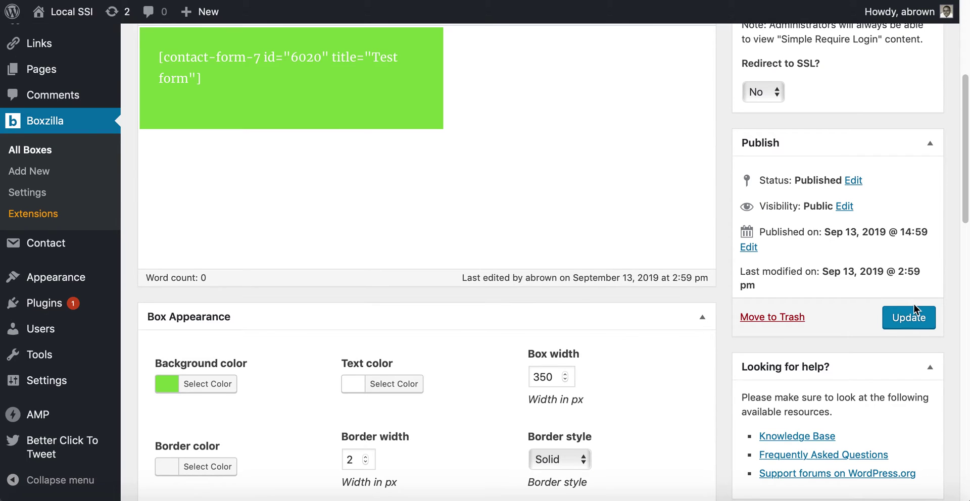
{"action": "left_click", "coordinate": [909, 322]}
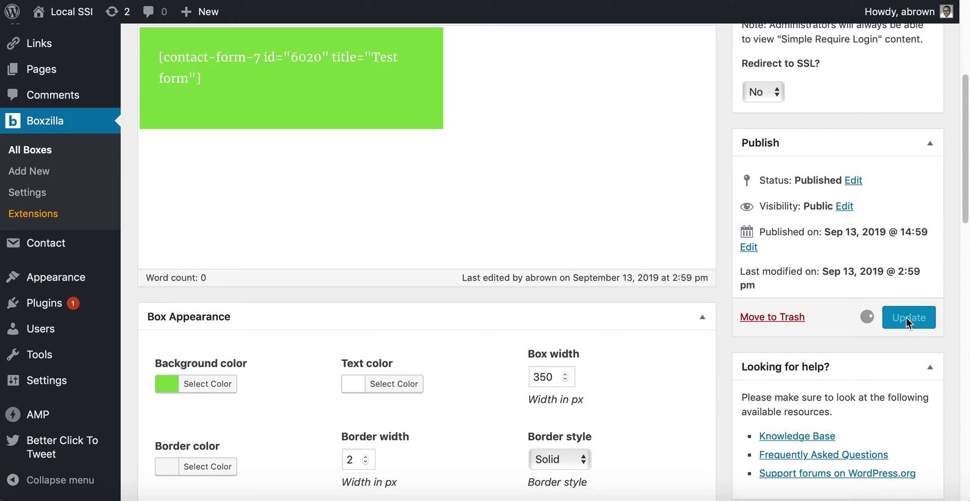
{"action": "scroll", "coordinate": [883, 317], "scroll_direction": "down", "scroll_amount": 15}
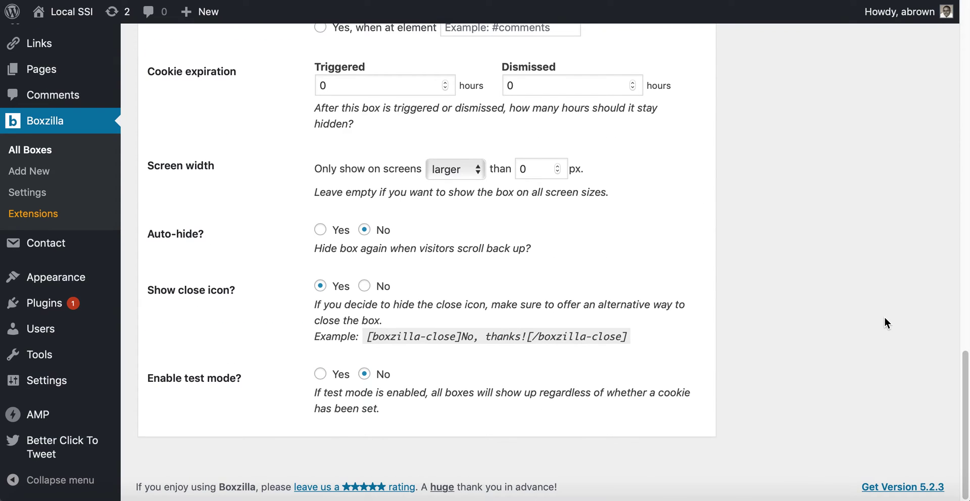
{"action": "scroll", "coordinate": [884, 317], "scroll_direction": "up", "scroll_amount": 3}
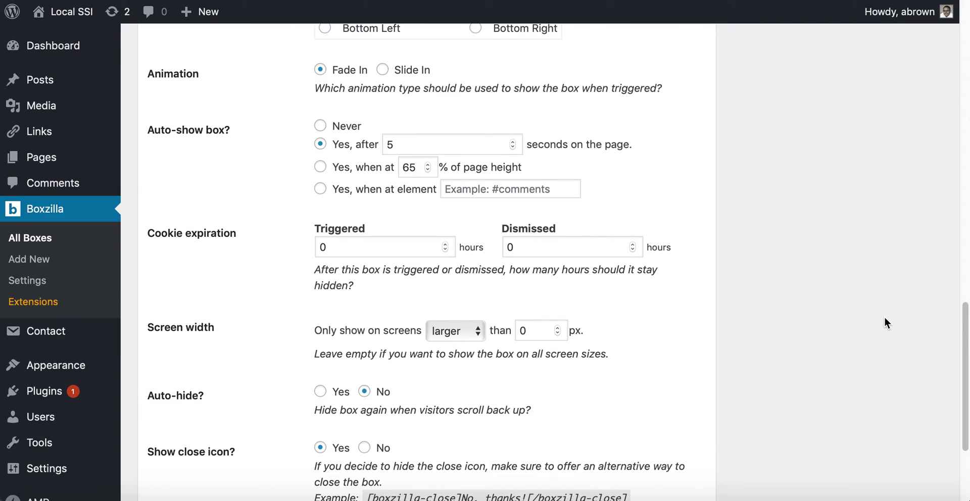
{"action": "scroll", "coordinate": [884, 317], "scroll_direction": "up", "scroll_amount": 9}
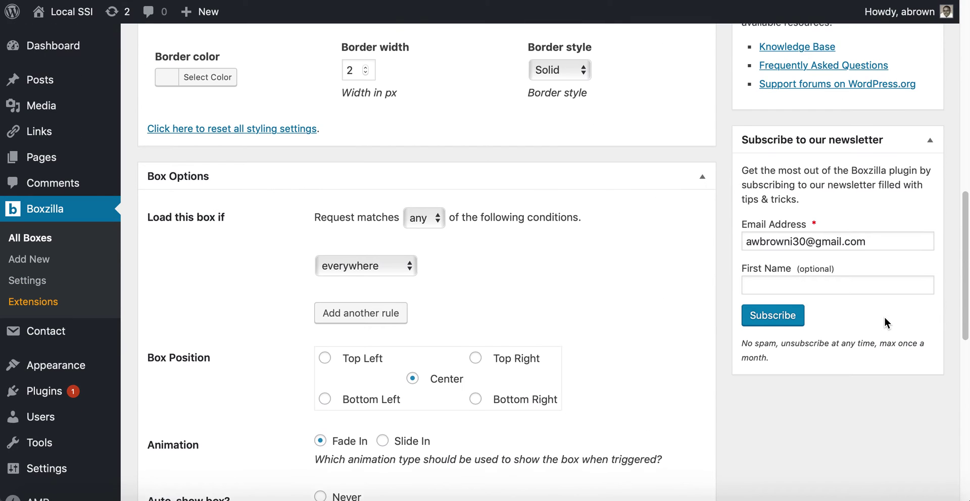
{"action": "scroll", "coordinate": [883, 317], "scroll_direction": "up", "scroll_amount": 10}
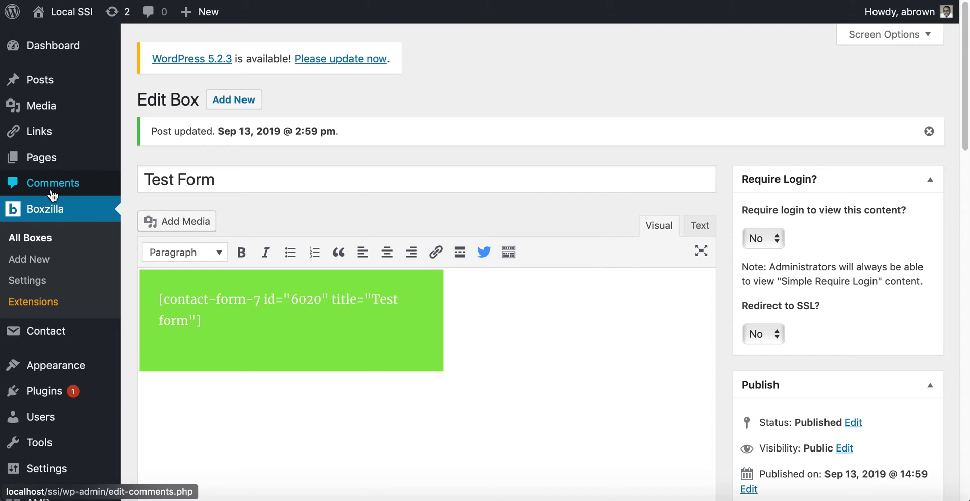
Go to the Pages list and open the Home Page in the page editor.
{"action": "mouse_move", "coordinate": [53, 85]}
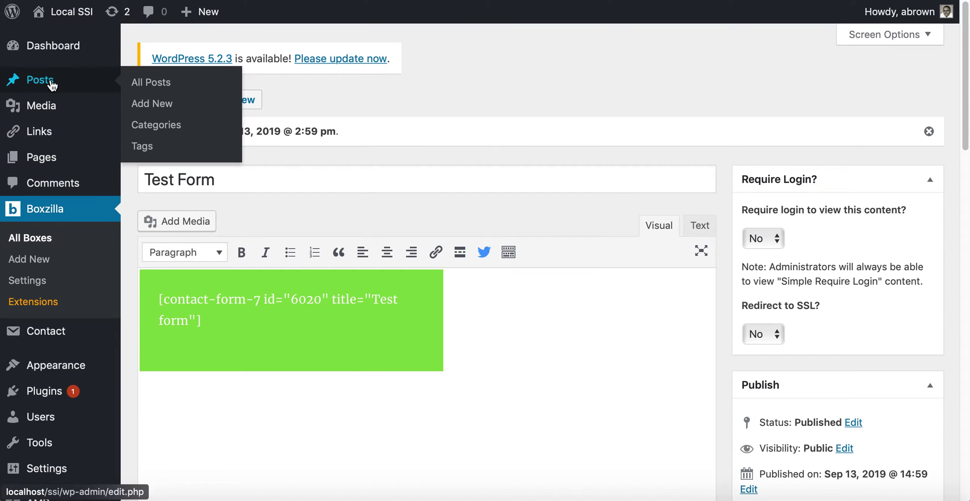
{"action": "left_click", "coordinate": [53, 85]}
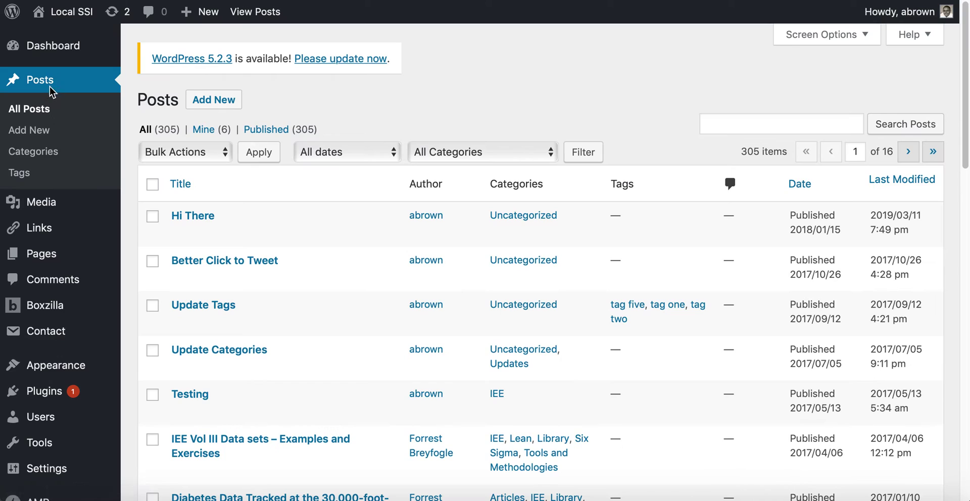
{"action": "left_click", "coordinate": [53, 253]}
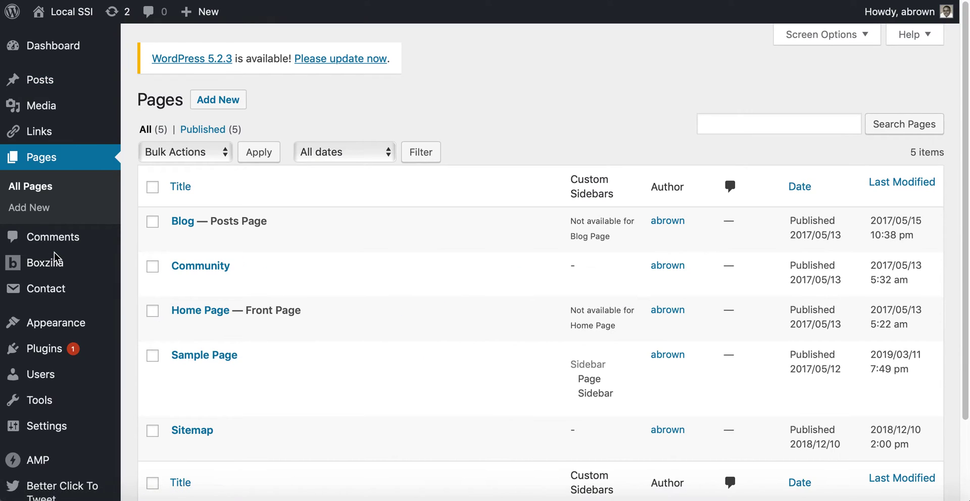
{"action": "scroll", "coordinate": [250, 359], "scroll_direction": "down", "scroll_amount": 3}
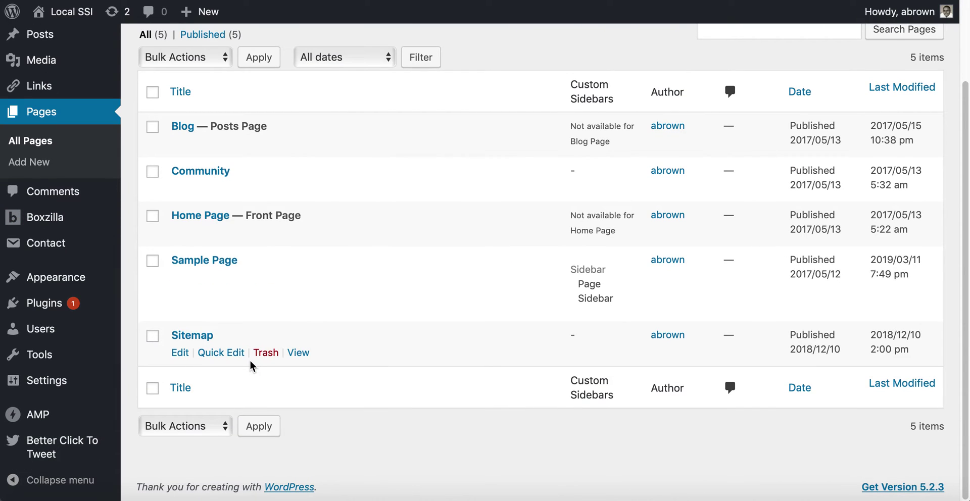
{"action": "mouse_move", "coordinate": [207, 238]}
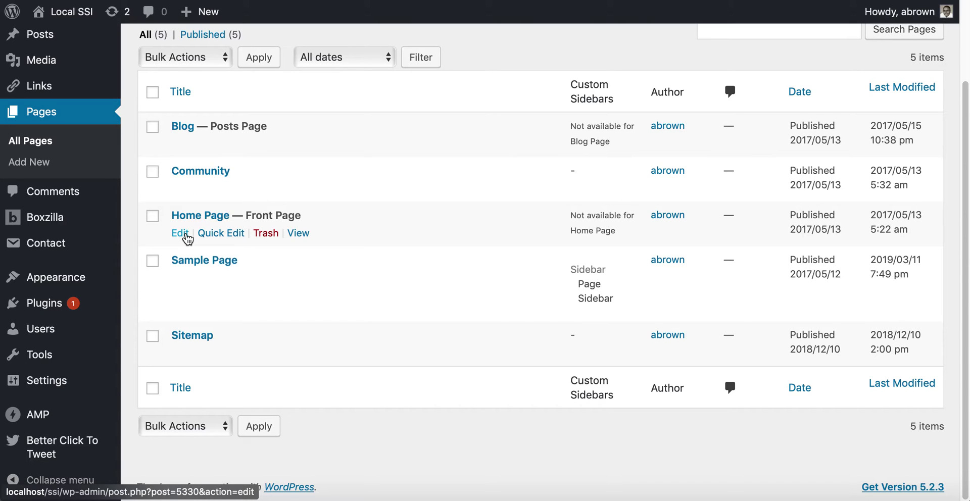
{"action": "left_click", "coordinate": [186, 237]}
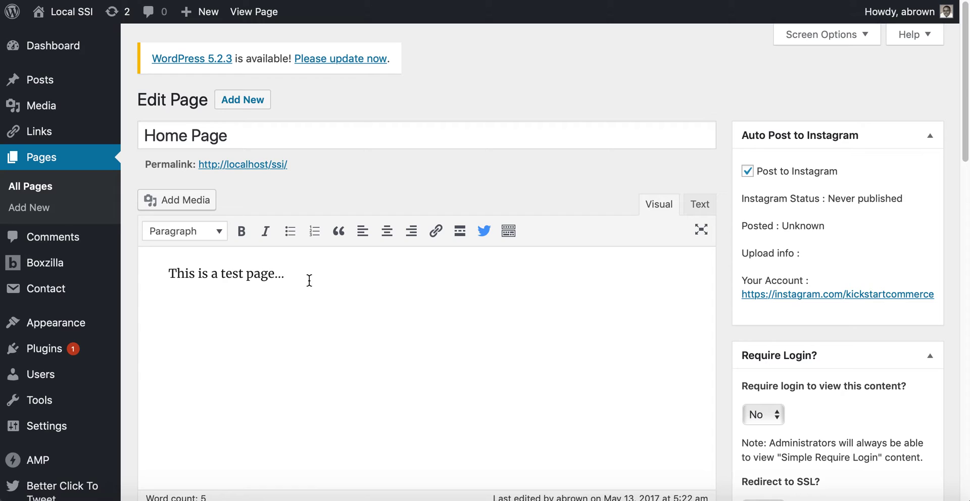
In the Text editor, wrap the Home Page text in a link with href javascript:Boxzilla();.
{"action": "left_click", "coordinate": [700, 204]}
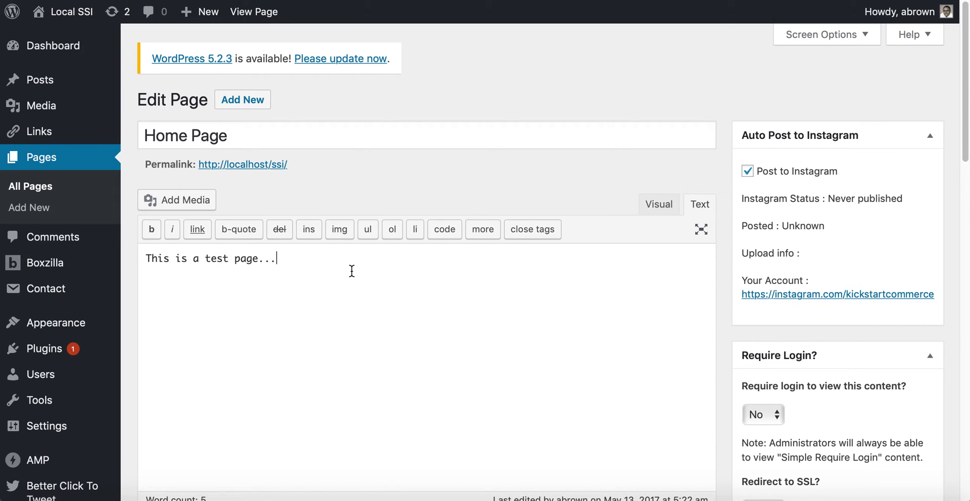
{"action": "type", "text": "</a>"}
{"action": "left_click", "coordinate": [146, 259]}
{"action": "type", "text": "<a href="}
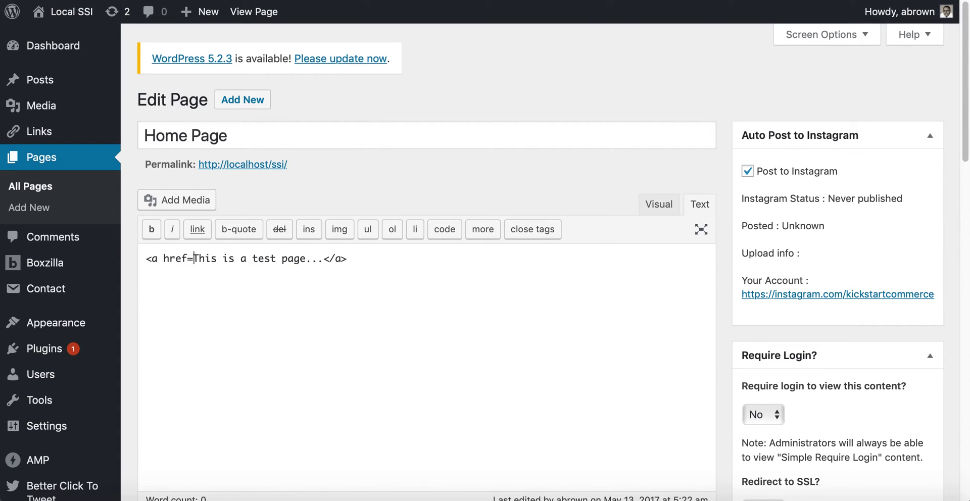
{"action": "type", "text": "\"\">"}
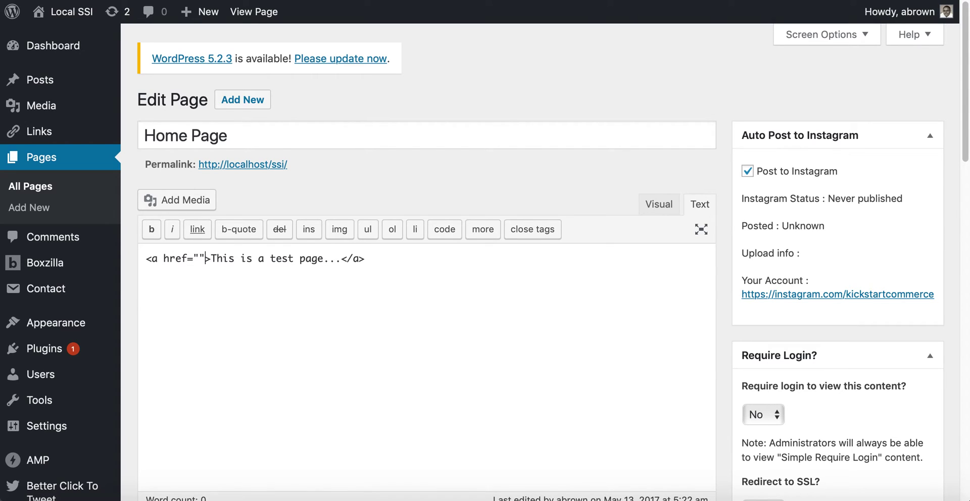
{"action": "type", "text": "jav"}
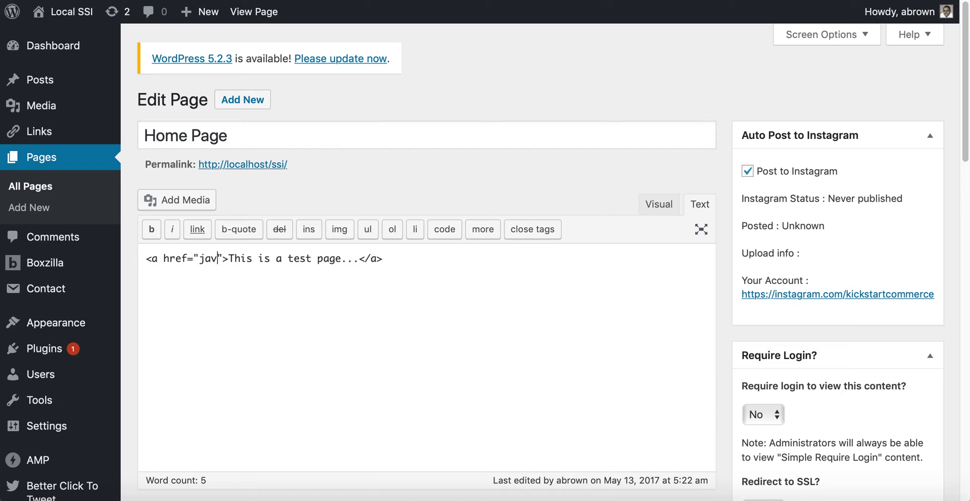
{"action": "type", "text": "javascri"}
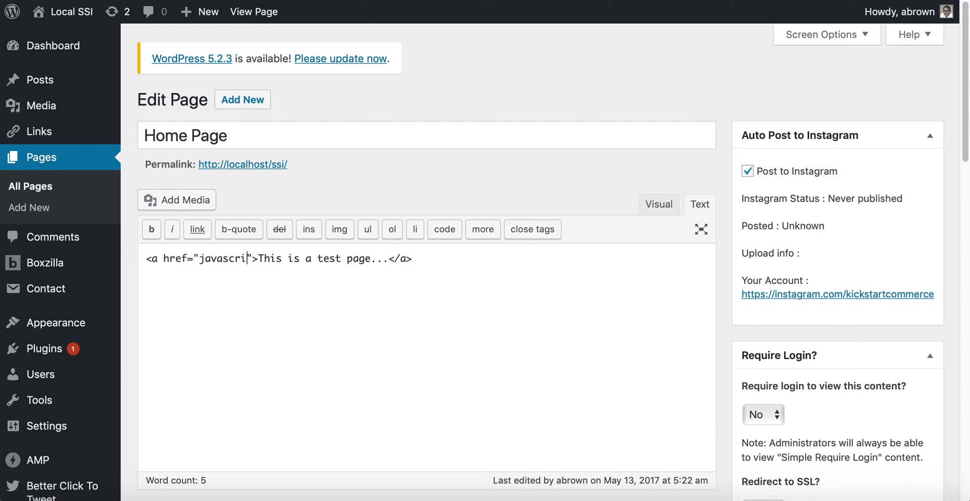
{"action": "type", "text": "pt"}
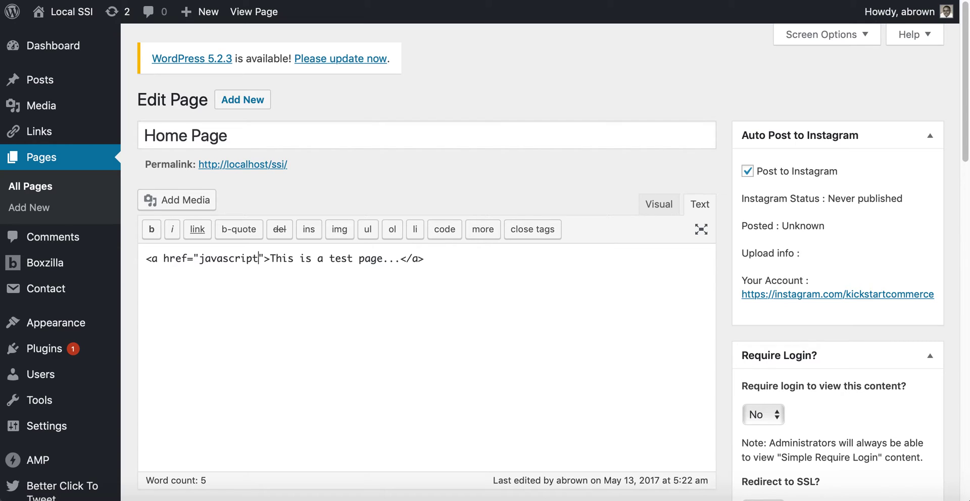
{"action": "type", "text": ":Bo"}
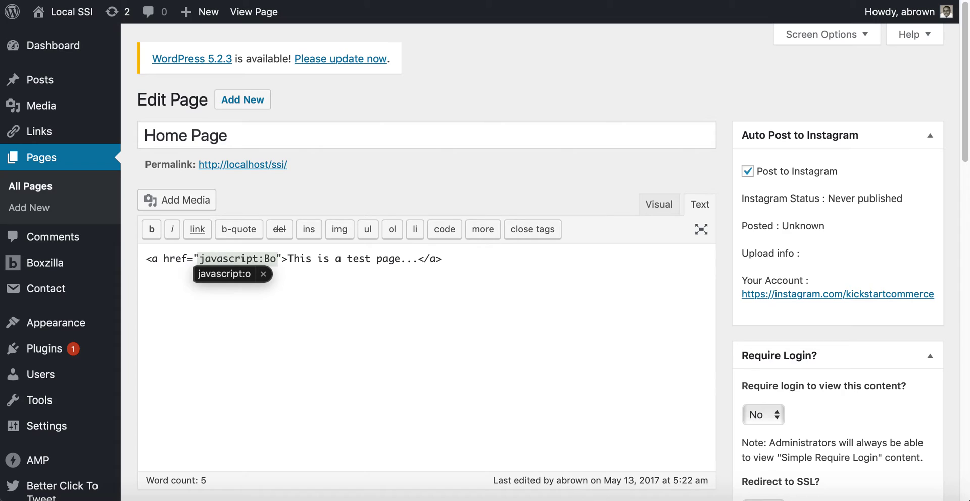
{"action": "type", "text": "xzilla"}
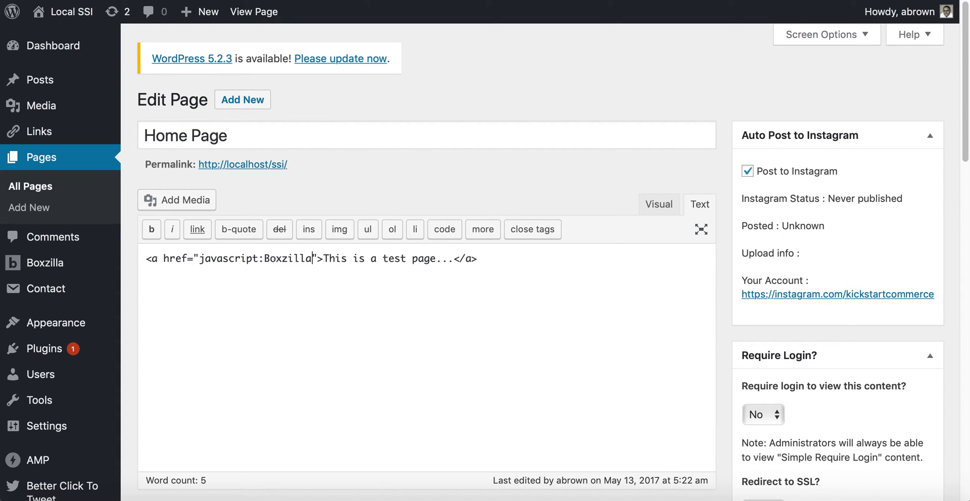
{"action": "type", "text": "()"}
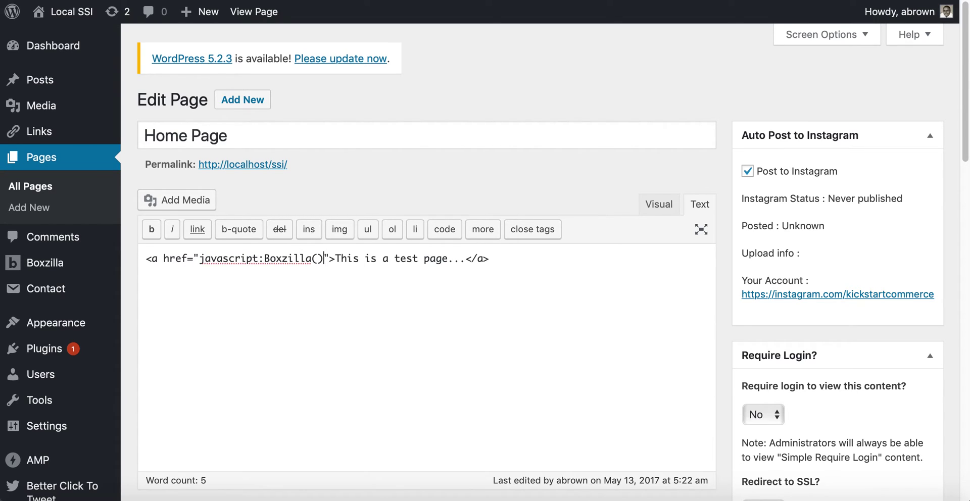
{"action": "type", "text": ";"}
{"action": "left_click", "coordinate": [318, 258]}
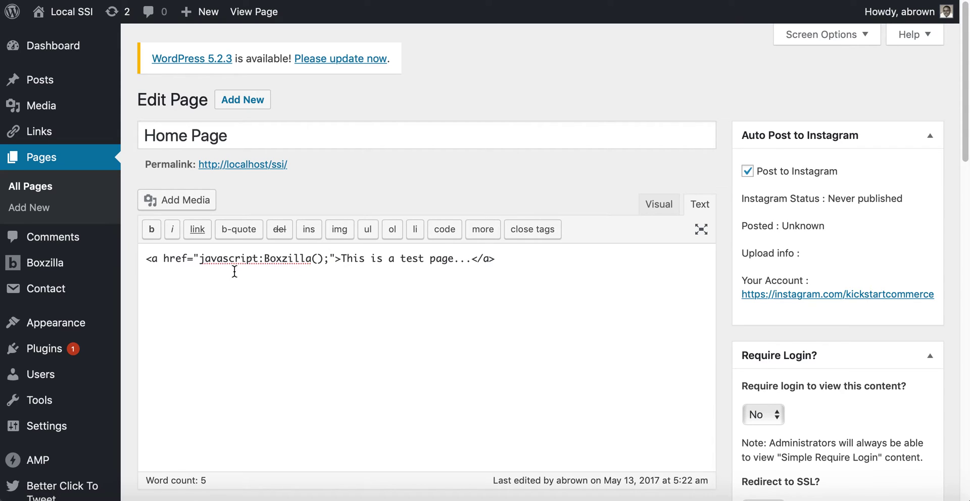
Open Boxzilla All Boxes in a new tab and copy the Test Form box ID 6022.
{"action": "mouse_move", "coordinate": [65, 268]}
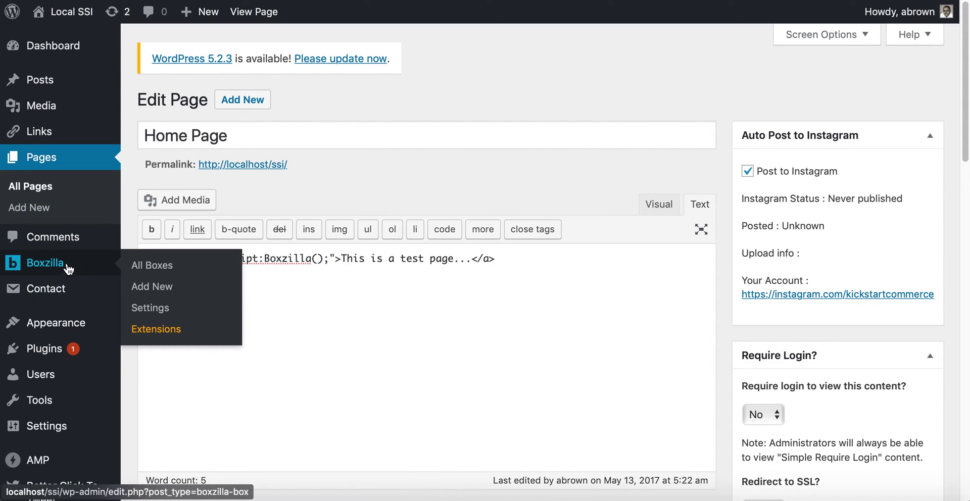
{"action": "right_click", "coordinate": [147, 268]}
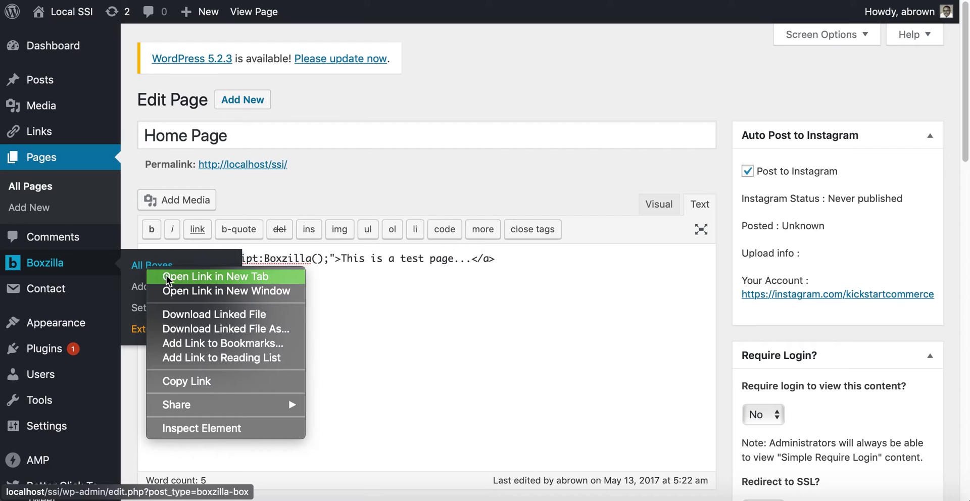
{"action": "left_click", "coordinate": [223, 276]}
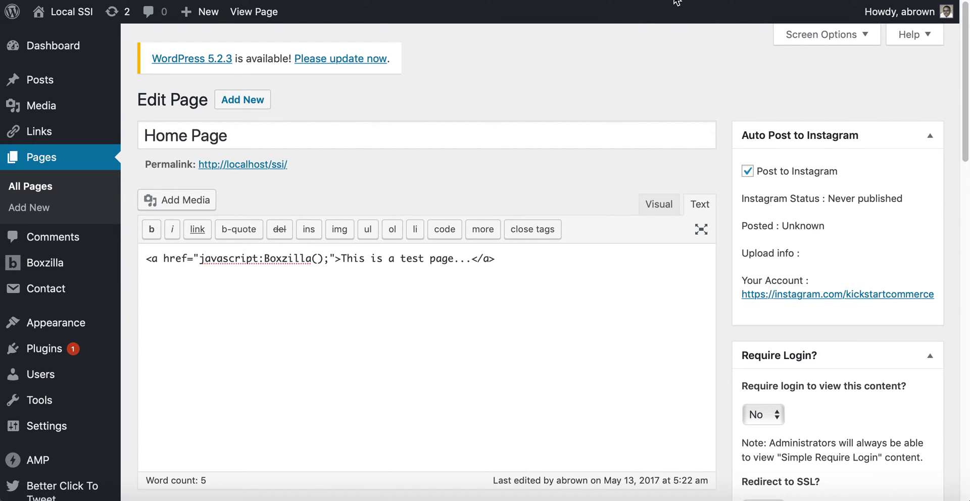
{"action": "key", "text": "ctrl+Tab"}
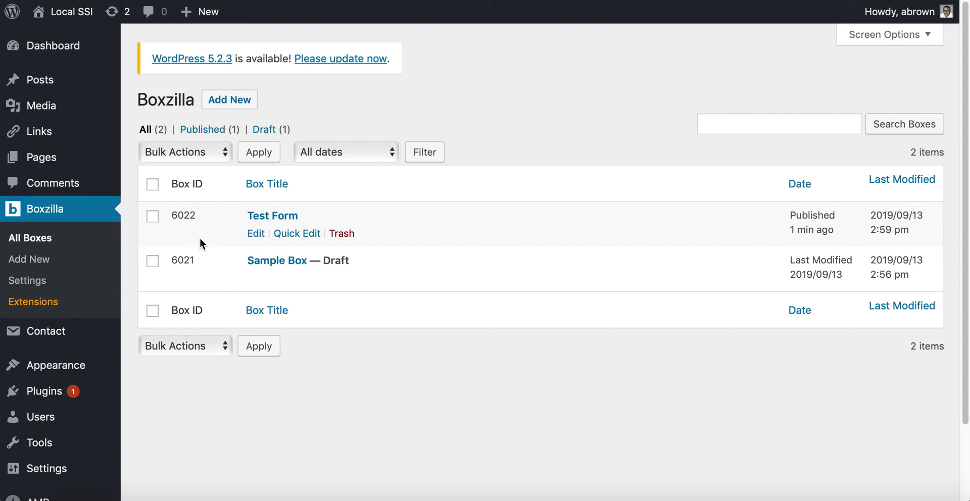
{"action": "double_click", "coordinate": [186, 216]}
{"action": "key", "text": "ctrl+c"}
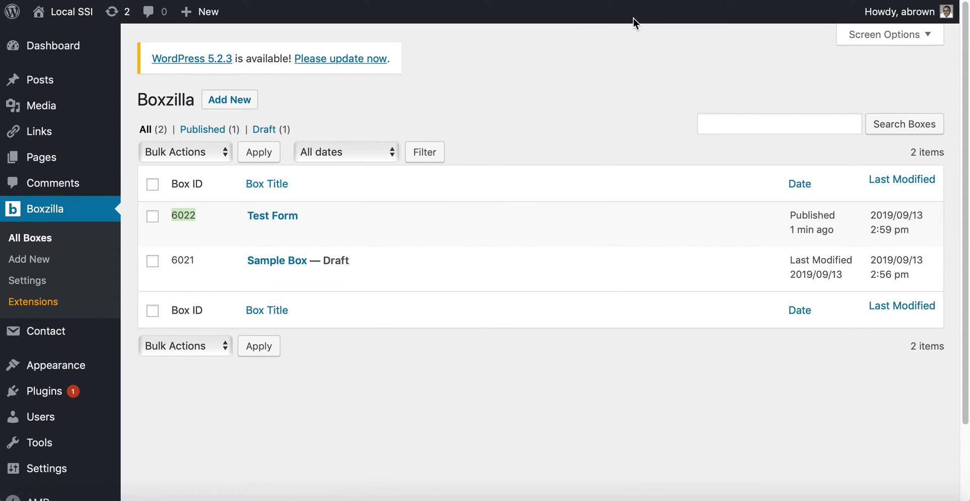
Paste box ID 6022 between the Boxzilla parentheses in the link's href.
{"action": "left_click", "coordinate": [600, 1]}
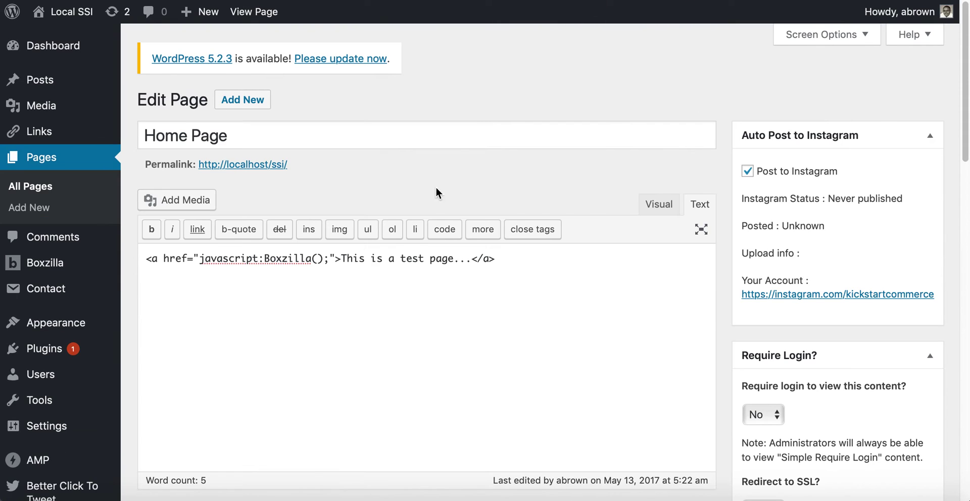
{"action": "left_click", "coordinate": [317, 259]}
{"action": "key", "text": "ctrl+v"}
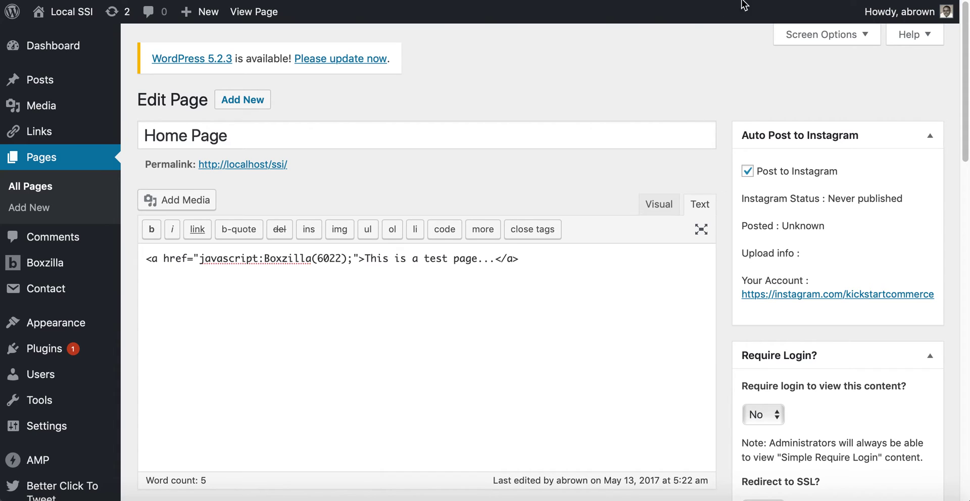
Insert .show after Boxzilla so the href reads javascript:Boxzilla.show(6022);, then save the page.
{"action": "left_click", "coordinate": [888, 1]}
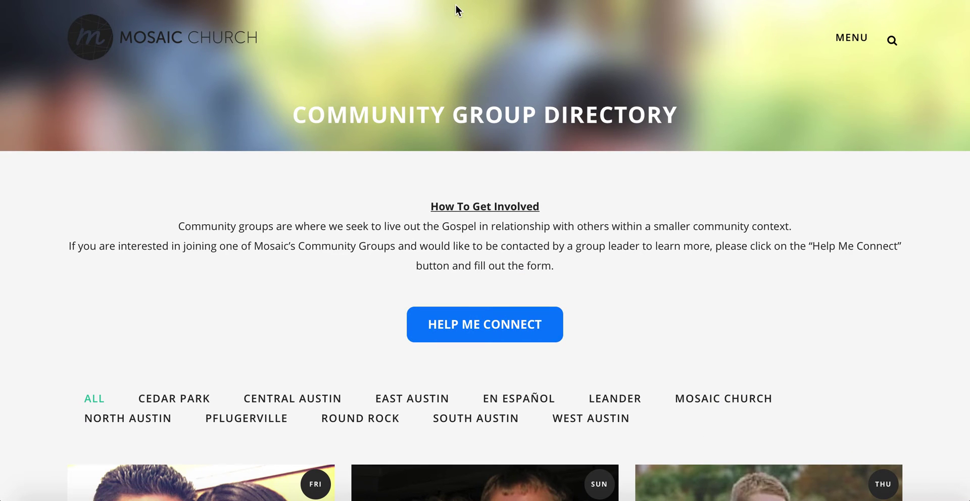
{"action": "left_click", "coordinate": [563, 2]}
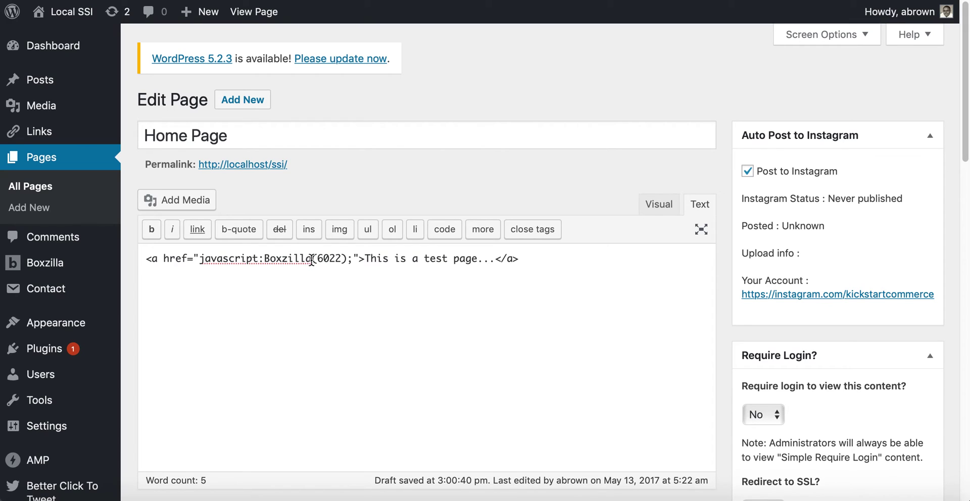
{"action": "left_click", "coordinate": [312, 259]}
{"action": "type", "text": ".show"}
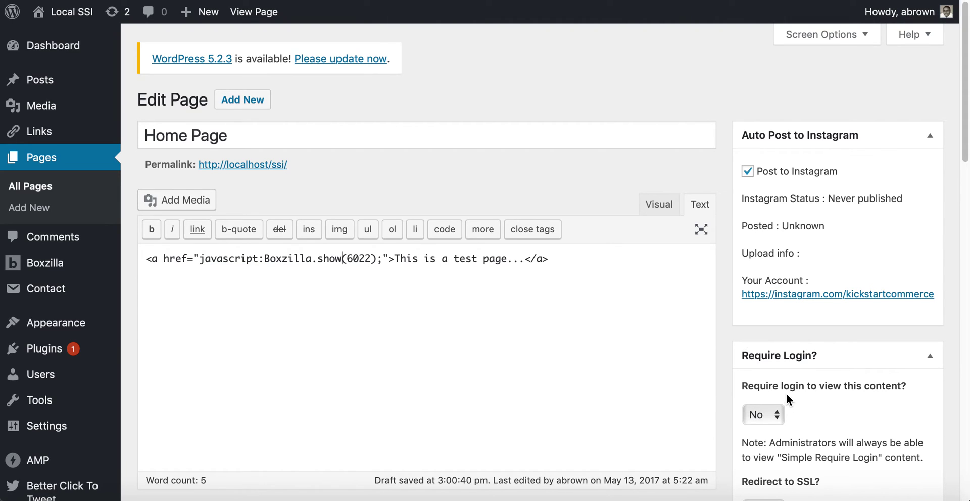
{"action": "scroll", "coordinate": [789, 394], "scroll_direction": "down", "scroll_amount": 8}
{"action": "left_click", "coordinate": [908, 341]}
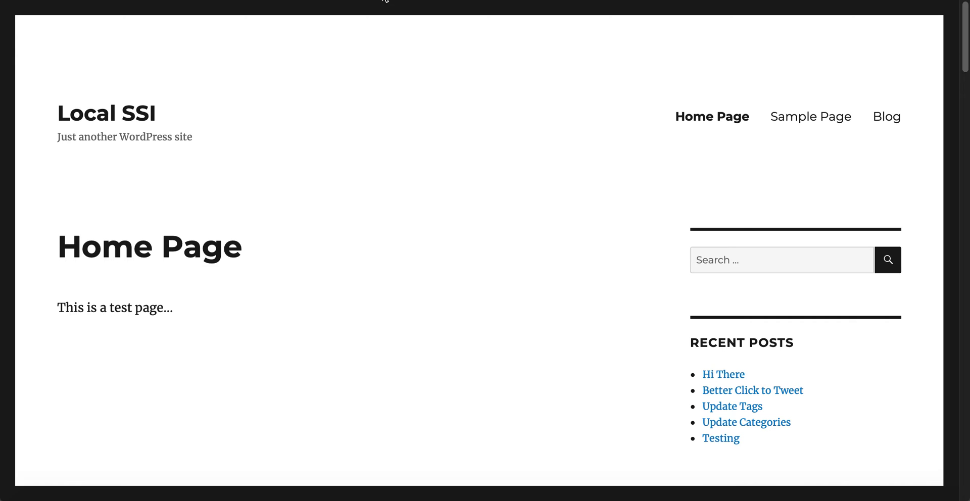
View the Home Page on the site and follow its test link to show the green pop-up.
{"action": "left_click", "coordinate": [698, 124]}
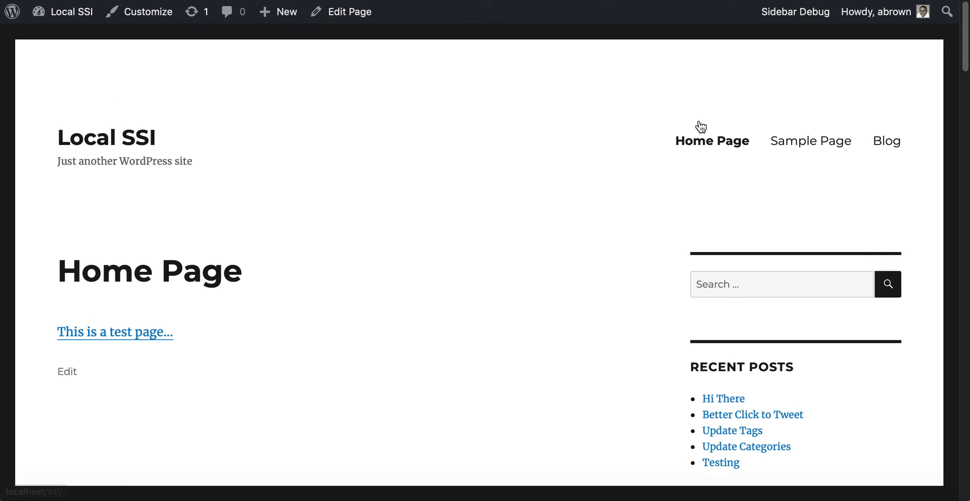
{"action": "left_click", "coordinate": [120, 342]}
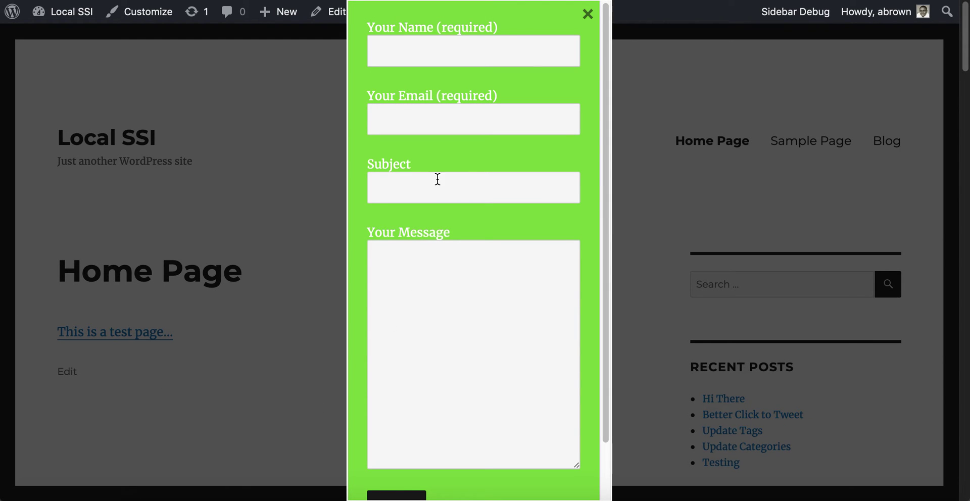
{"action": "scroll", "coordinate": [439, 193], "scroll_direction": "down", "scroll_amount": 5}
{"action": "scroll", "coordinate": [440, 193], "scroll_direction": "up", "scroll_amount": 5}
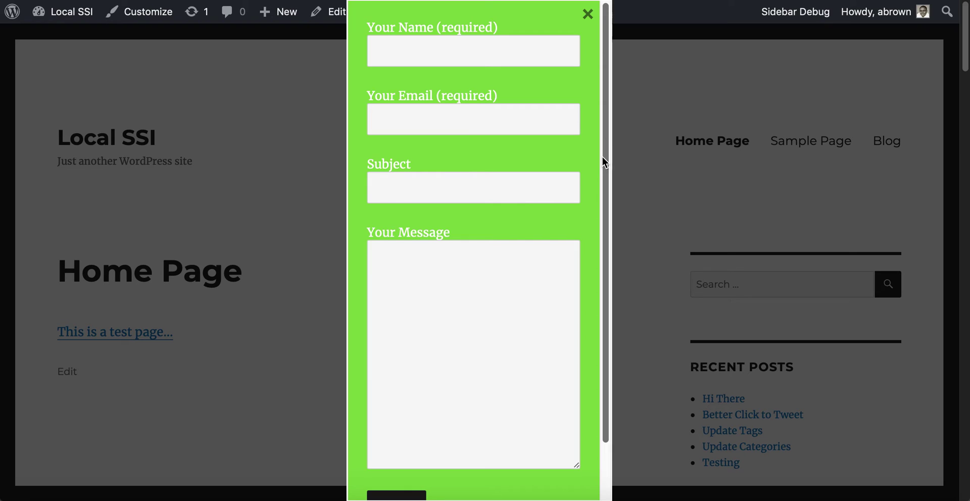
{"action": "scroll", "coordinate": [522, 184], "scroll_direction": "down", "scroll_amount": 5}
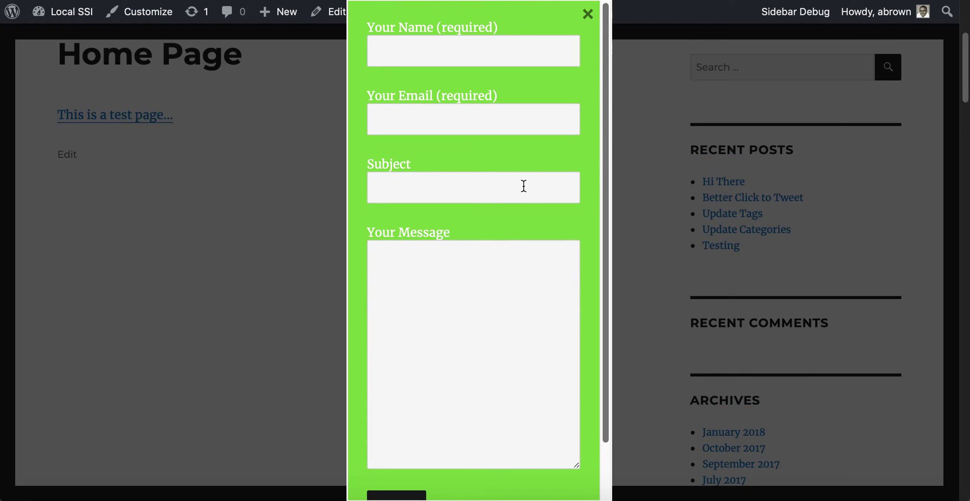
{"action": "scroll", "coordinate": [523, 186], "scroll_direction": "up", "scroll_amount": 2}
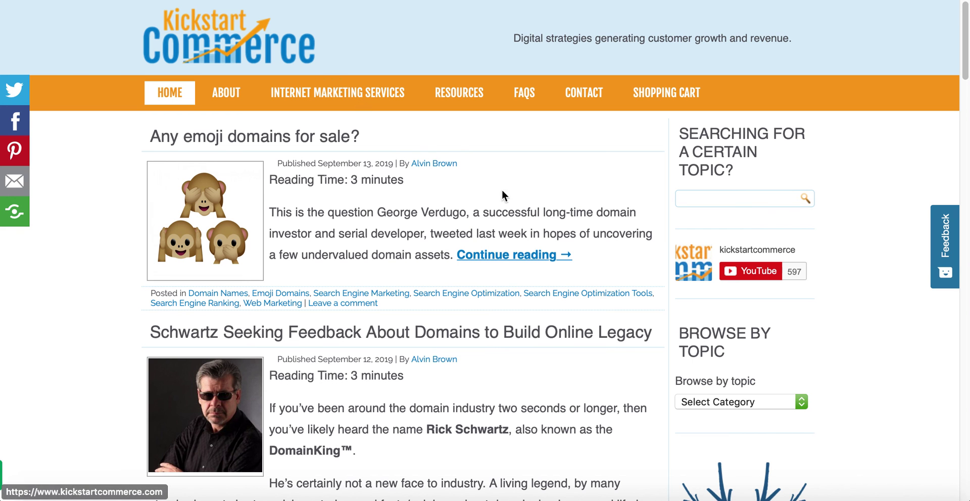
Scroll through the Kickstart Commerce blog post listing.
{"action": "scroll", "coordinate": [747, 302], "scroll_direction": "down", "scroll_amount": 10}
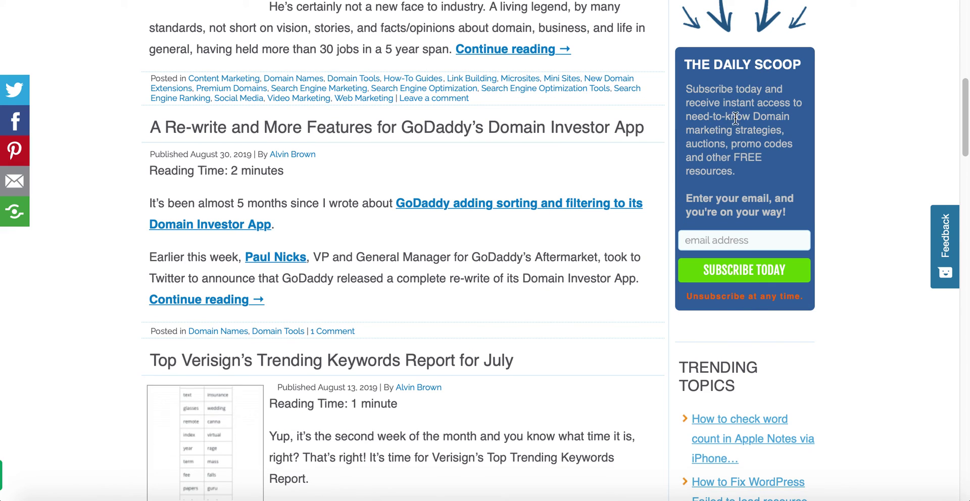
{"action": "scroll", "coordinate": [738, 156], "scroll_direction": "up", "scroll_amount": 1}
{"action": "scroll", "coordinate": [739, 157], "scroll_direction": "up", "scroll_amount": 5}
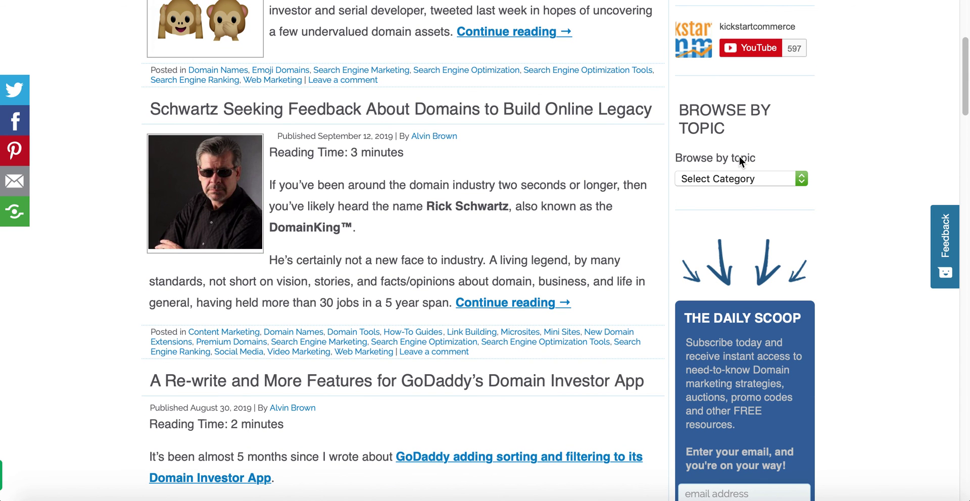